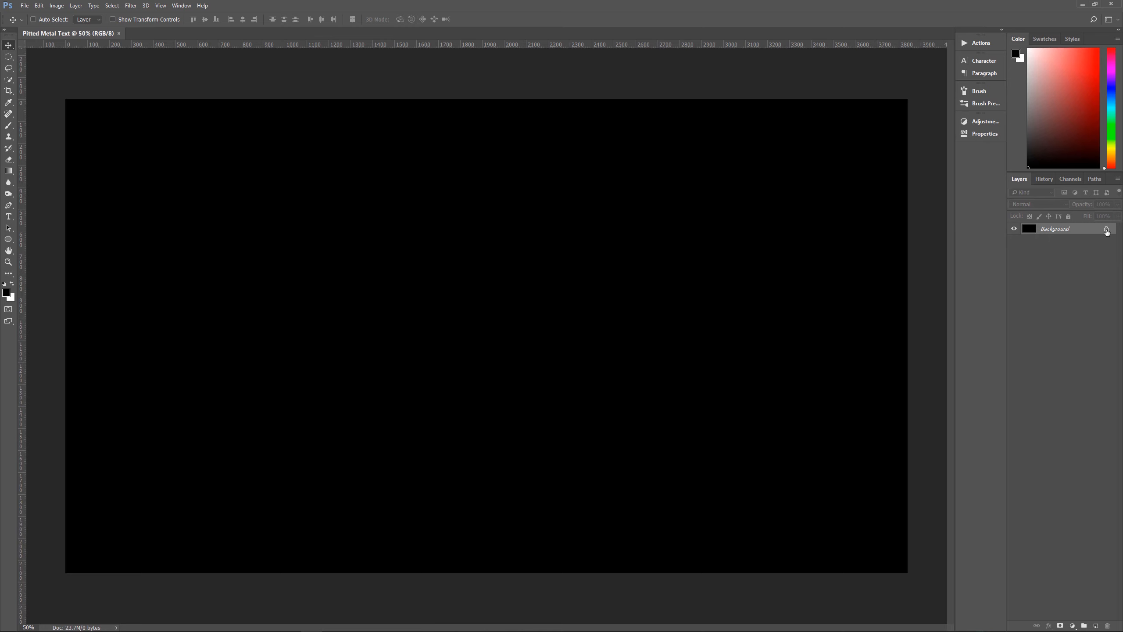
Unlock the locked background layer and name it "Background"
{"action": "left_click", "coordinate": [1105, 229]}
{"action": "double_click", "coordinate": [1050, 229]}
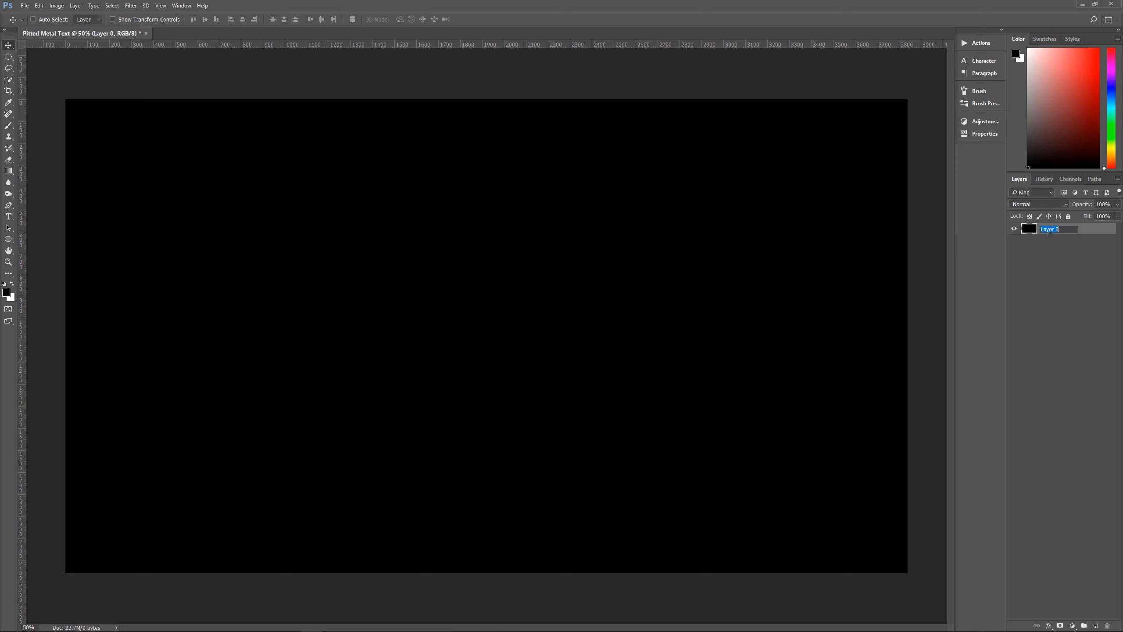
{"action": "type", "text": "Background"}
{"action": "key", "text": "Return"}
Add a Color Overlay effect to the Background layer and set its overlay color to 252d39
{"action": "left_click", "coordinate": [1049, 627]}
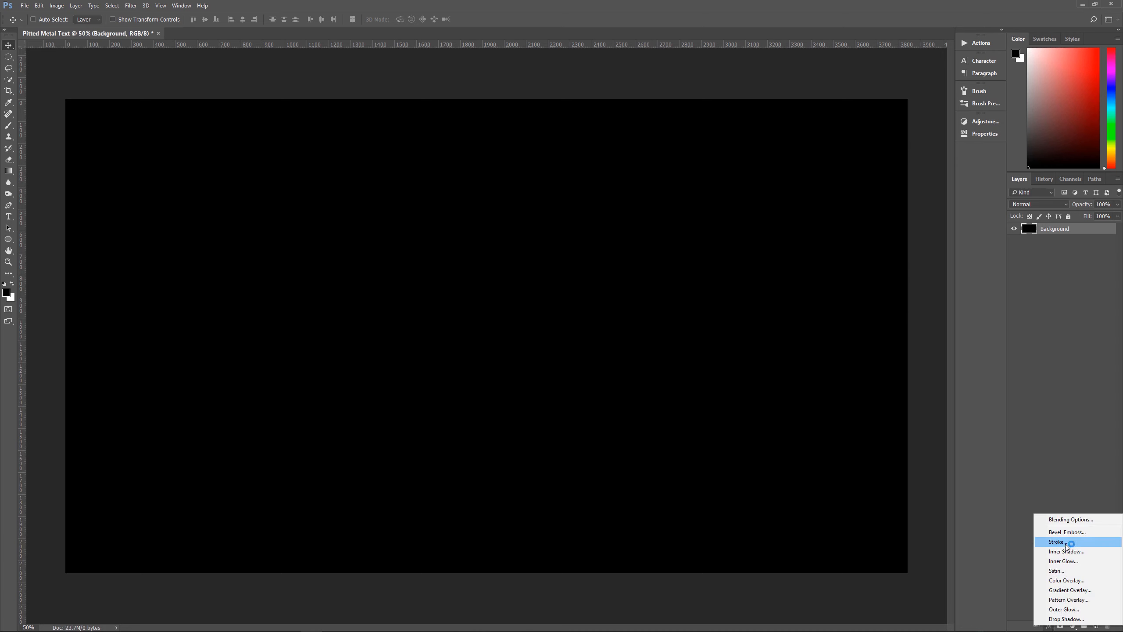
{"action": "left_click", "coordinate": [1067, 580]}
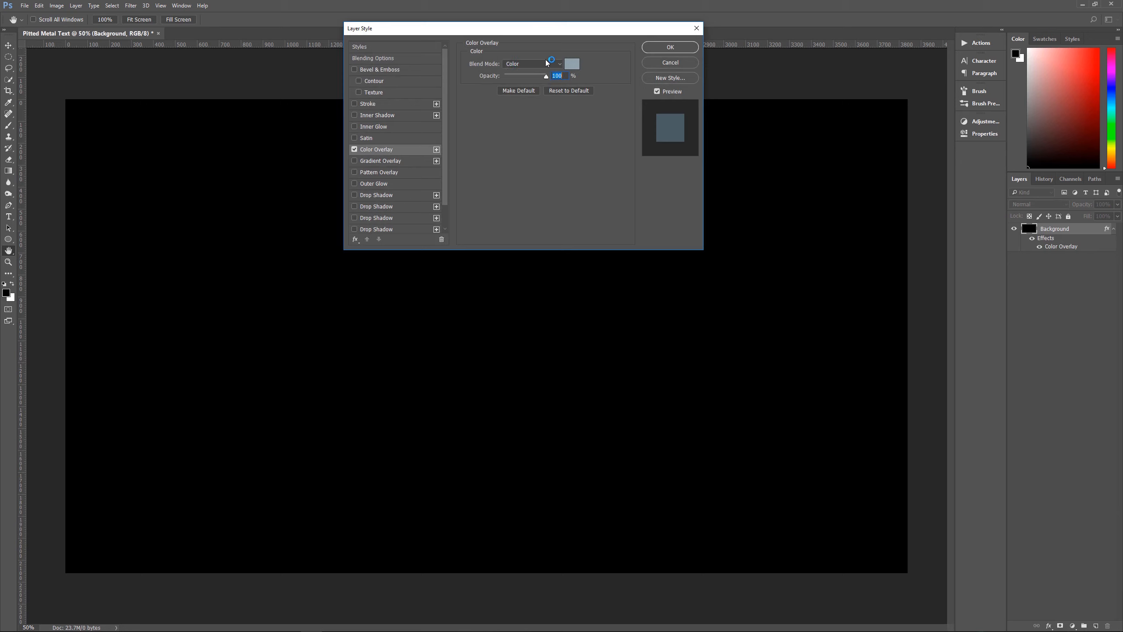
{"action": "left_click", "coordinate": [571, 64]}
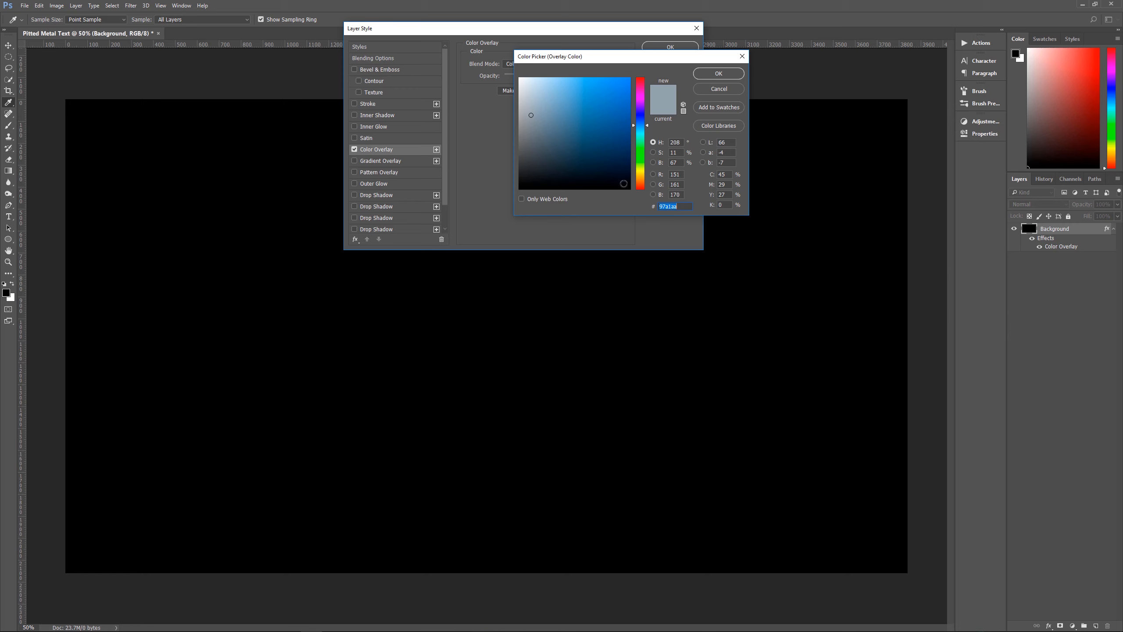
{"action": "type", "text": "252"}
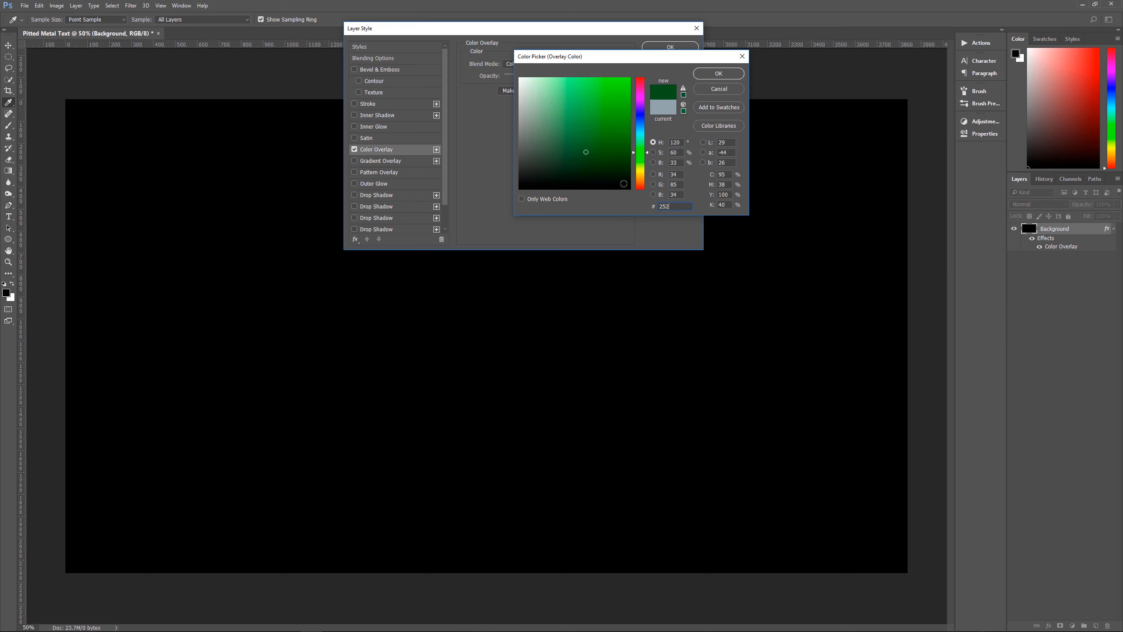
{"action": "type", "text": "d39"}
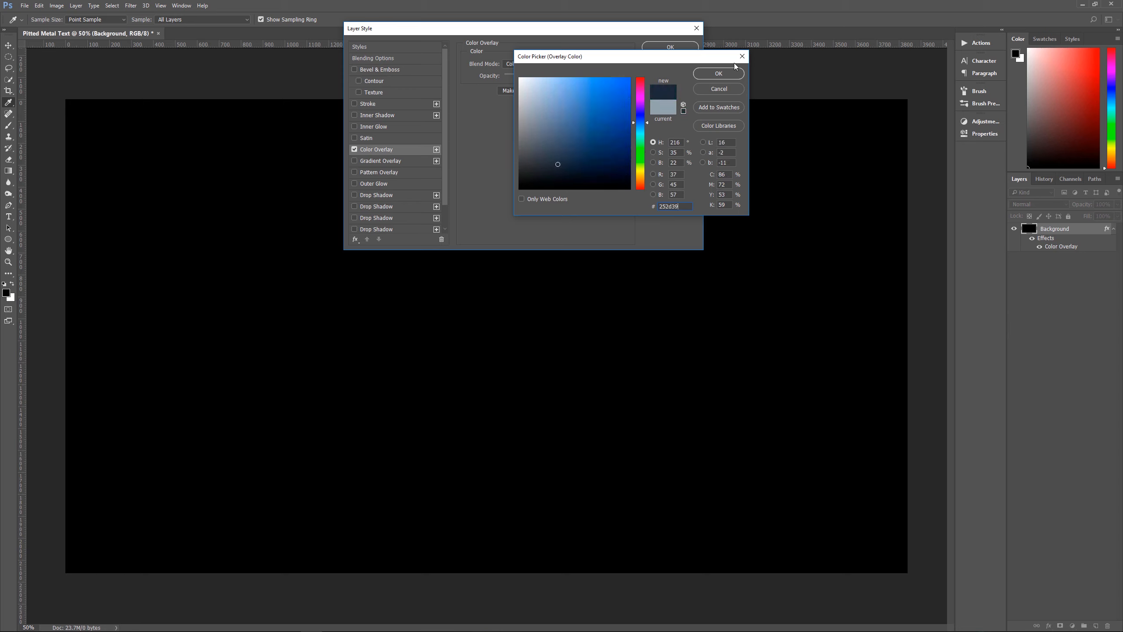
{"action": "left_click", "coordinate": [719, 73]}
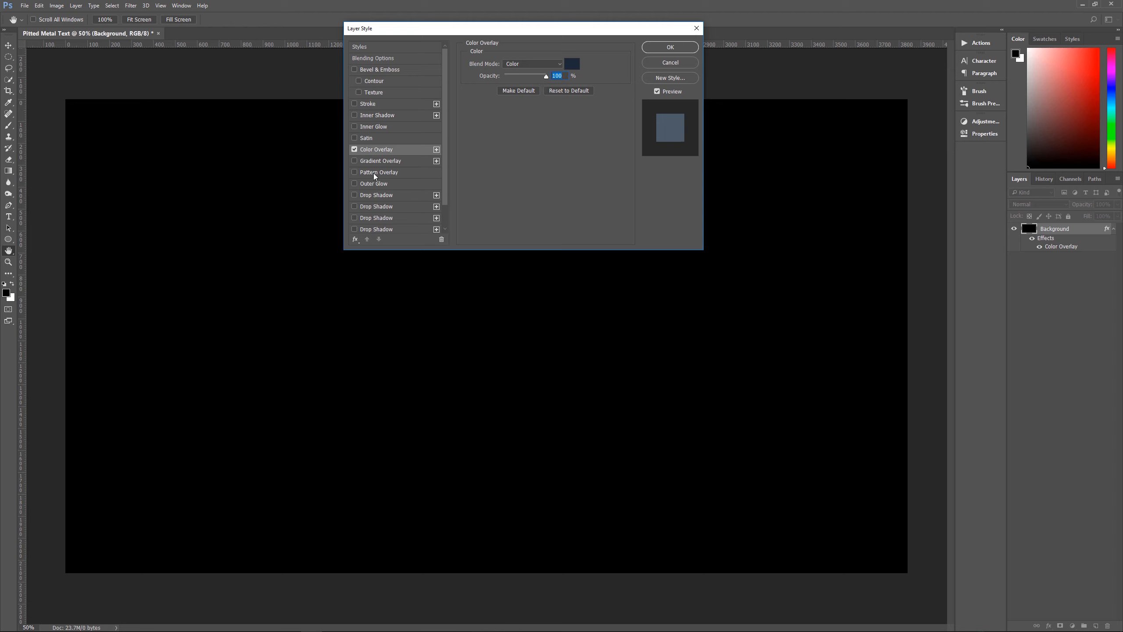
Enable Pattern Overlay on the Background layer and replace the current pattern set with Rock Patterns
{"action": "left_click", "coordinate": [354, 172]}
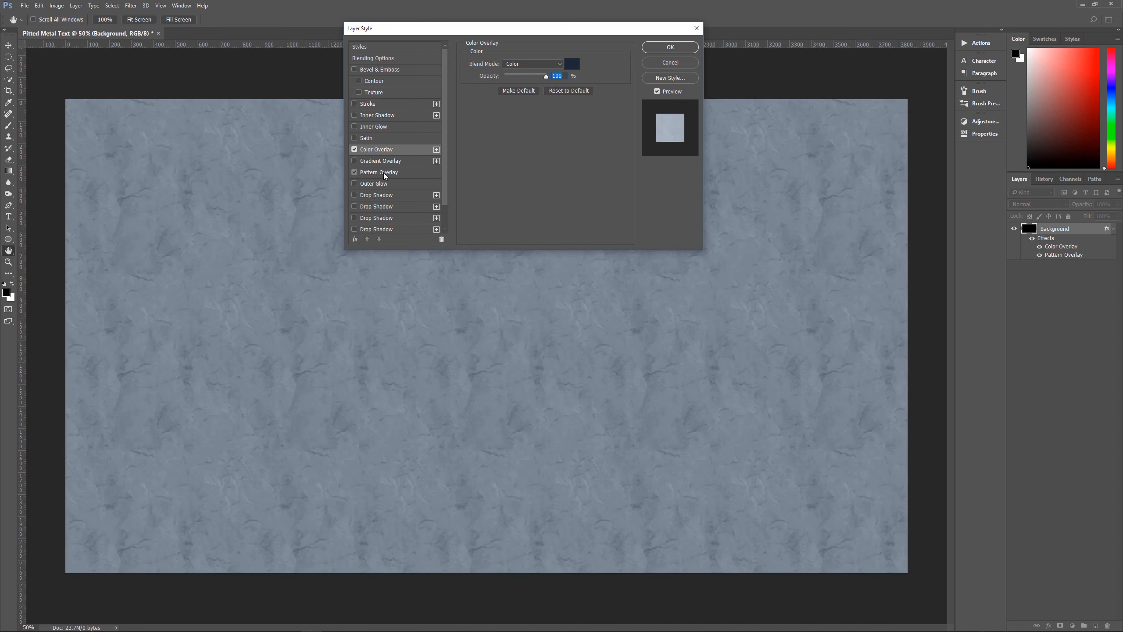
{"action": "left_click", "coordinate": [381, 174]}
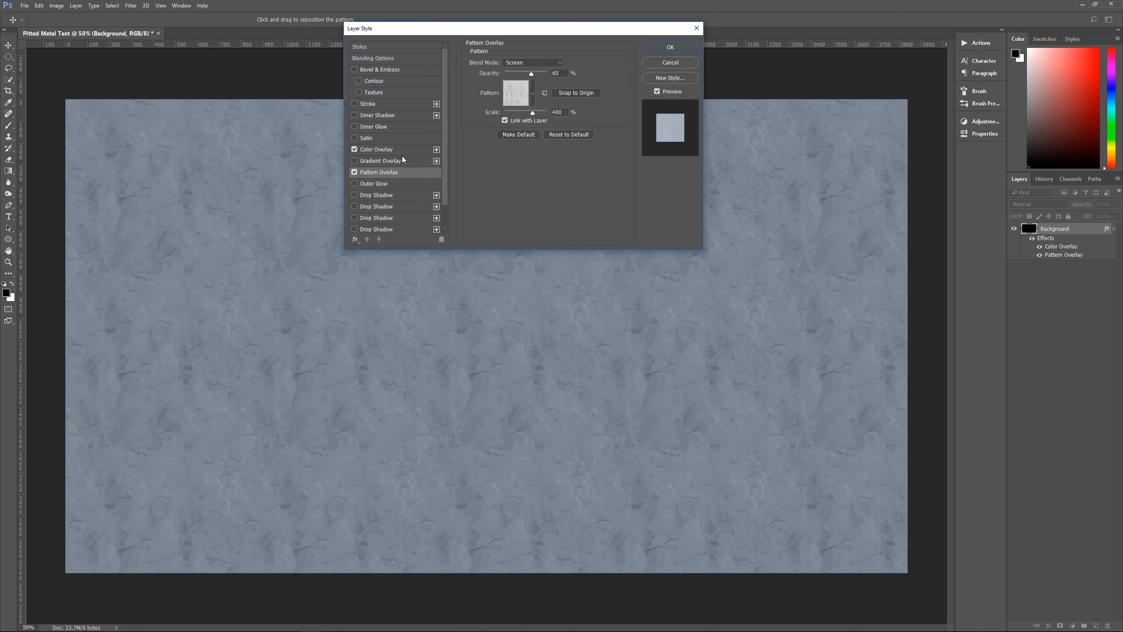
{"action": "left_click", "coordinate": [532, 94]}
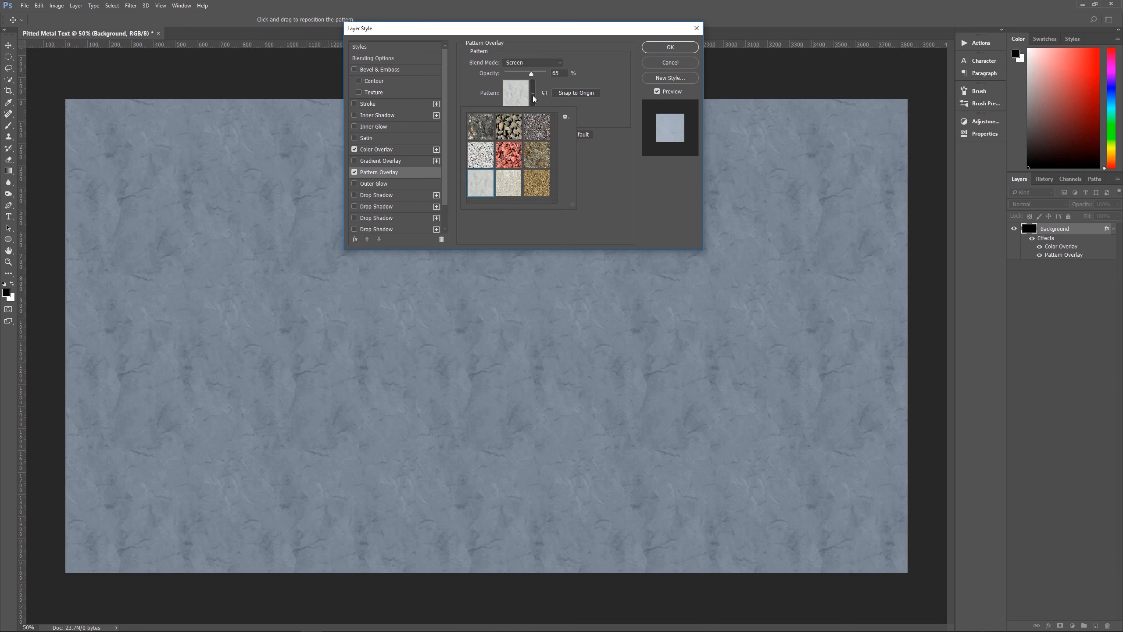
{"action": "left_click", "coordinate": [566, 117]}
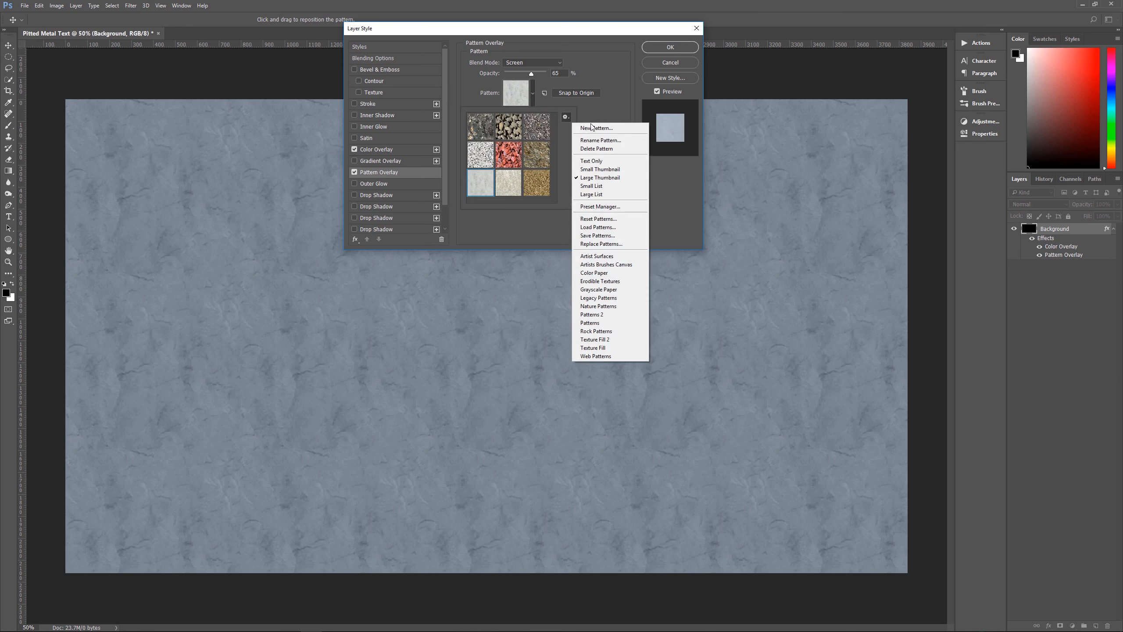
{"action": "left_click", "coordinate": [600, 332]}
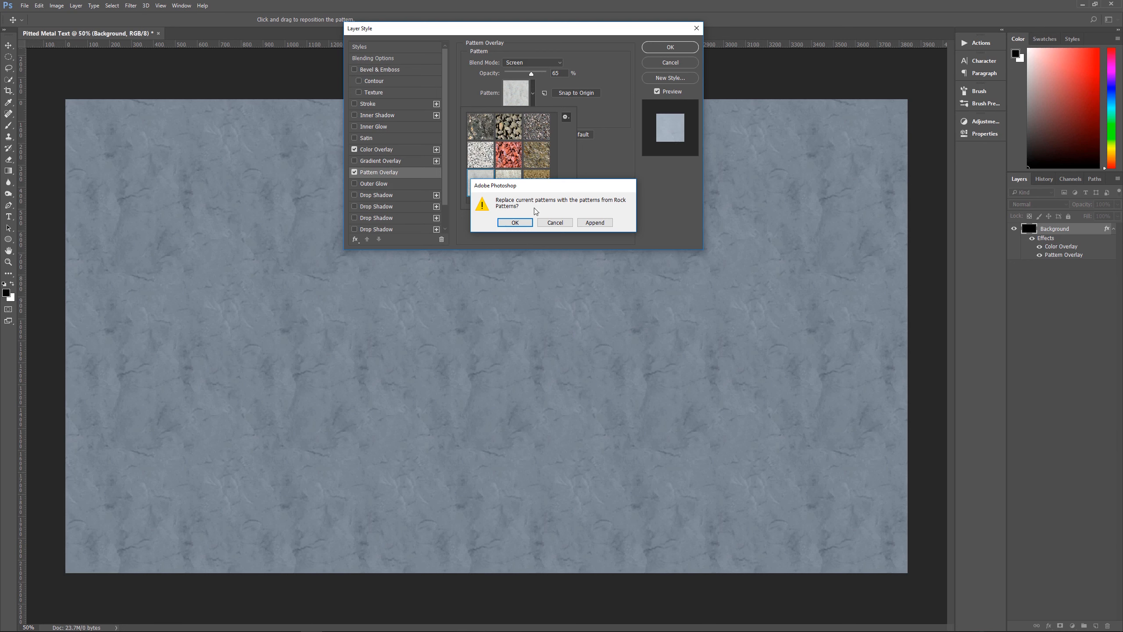
{"action": "left_click", "coordinate": [515, 222]}
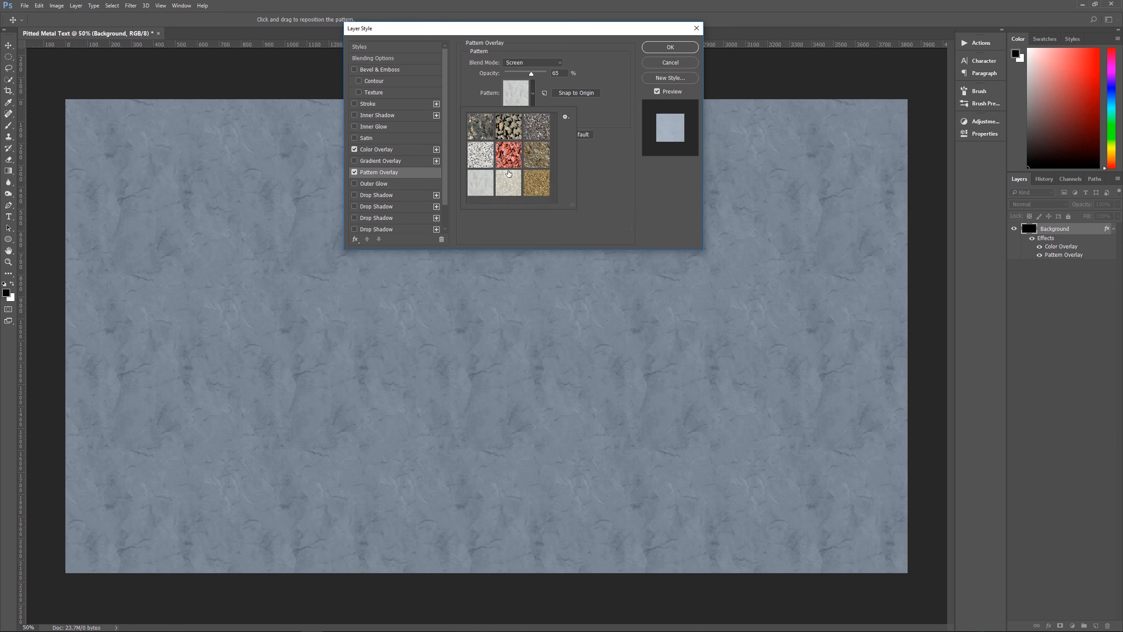
Choose the light grey textured rock pattern for the overlay, apply the layer style and collapse the Background layer's effects list
{"action": "left_click", "coordinate": [480, 186]}
{"action": "left_click", "coordinate": [601, 172]}
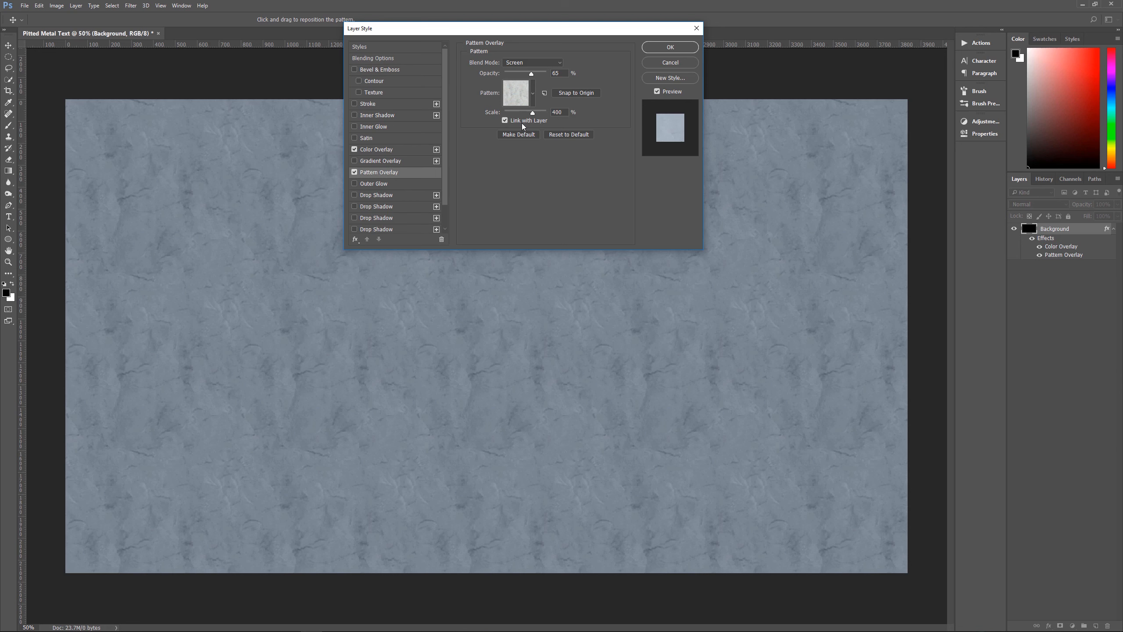
{"action": "left_click", "coordinate": [671, 47]}
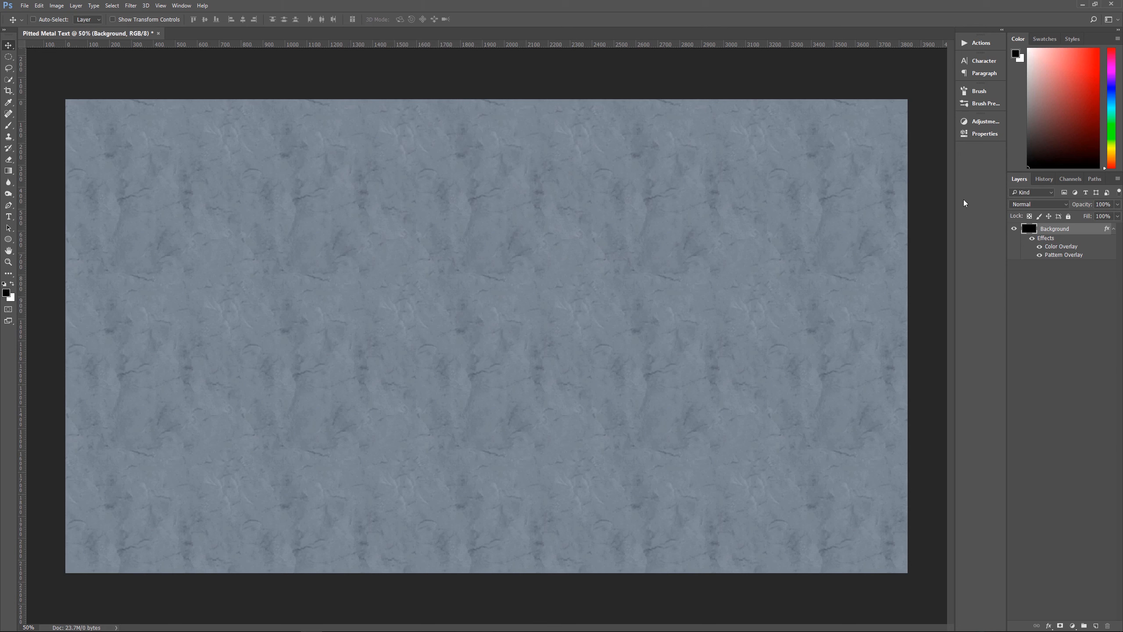
{"action": "left_click", "coordinate": [1113, 228]}
Activate the Type tool and set its text color to white (ffffff) in the character settings
{"action": "key", "text": "t"}
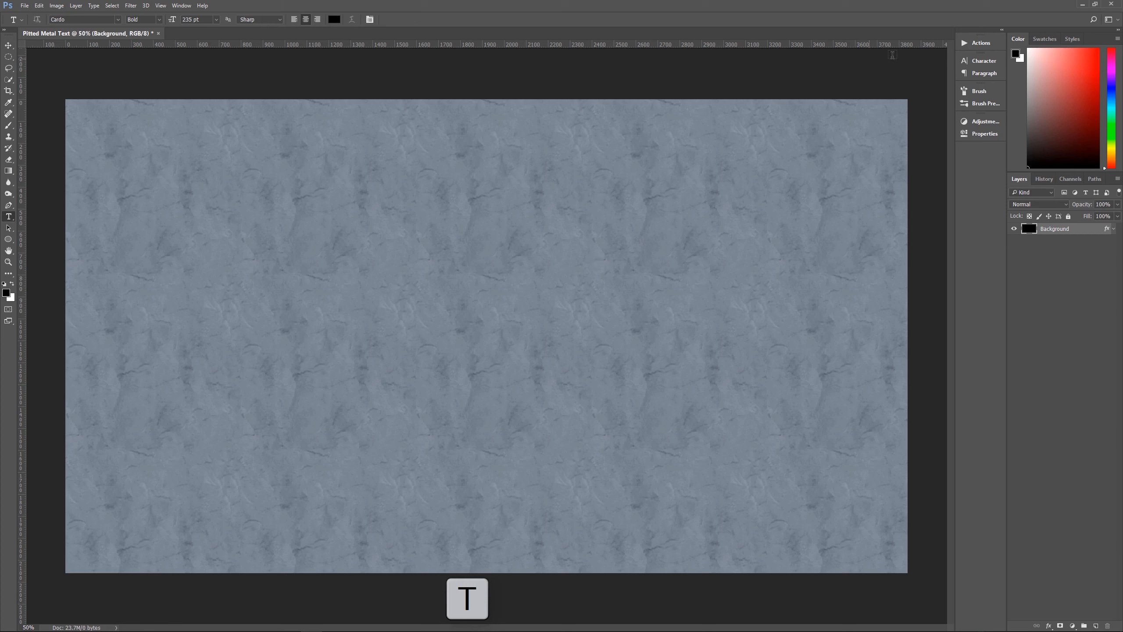
{"action": "left_click", "coordinate": [980, 61]}
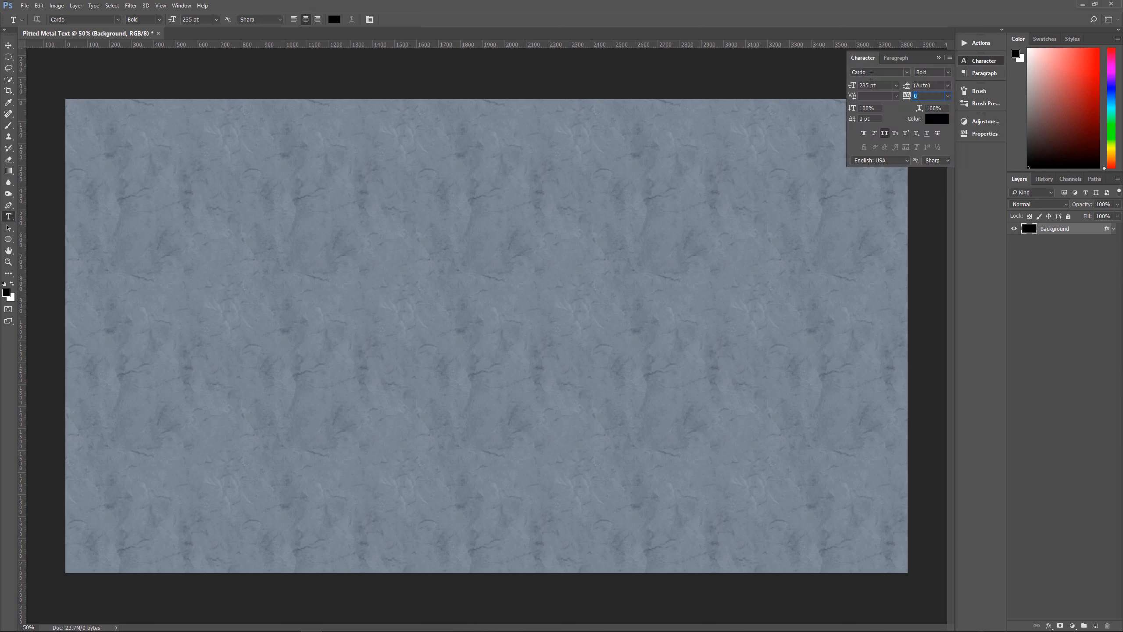
{"action": "left_click", "coordinate": [181, 6]}
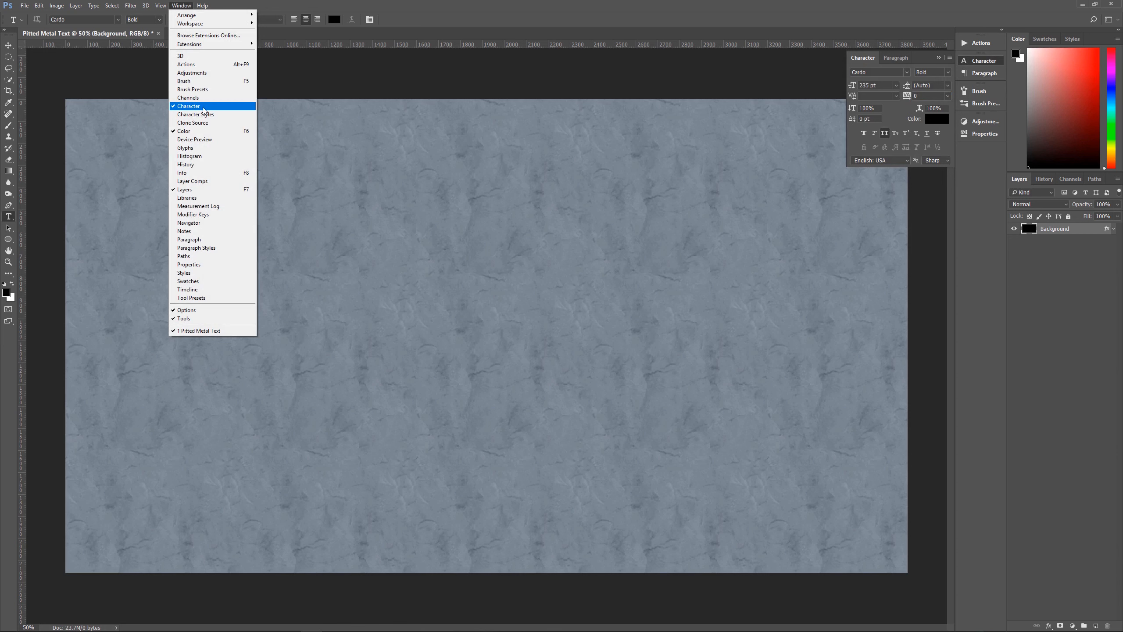
{"action": "left_click", "coordinate": [593, 11]}
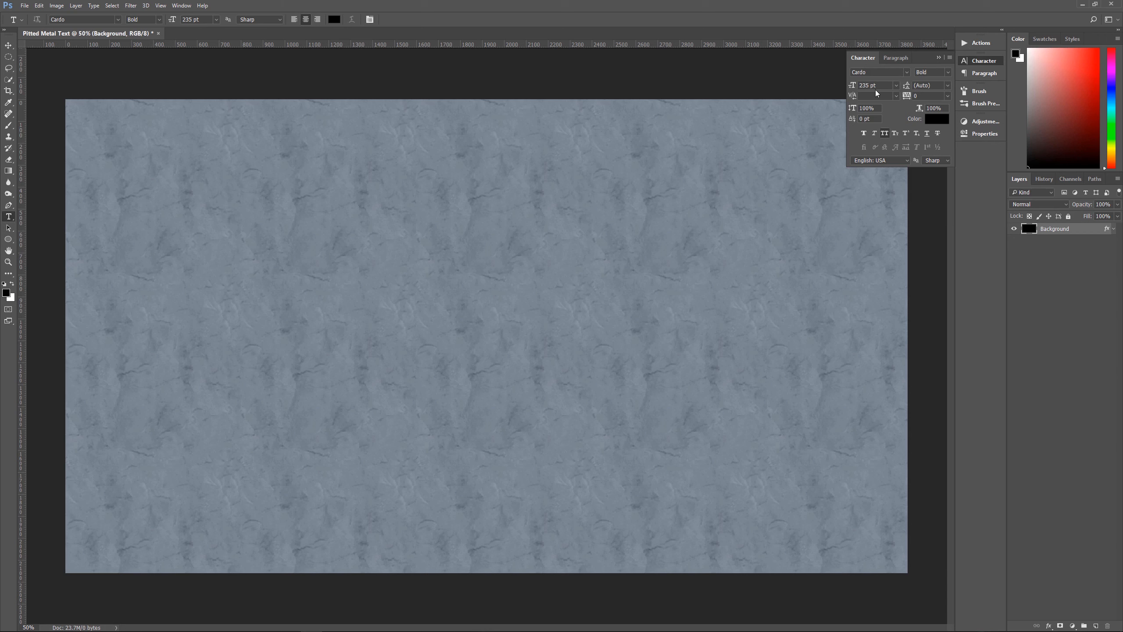
{"action": "left_click", "coordinate": [936, 119]}
{"action": "type", "text": "ffffff"}
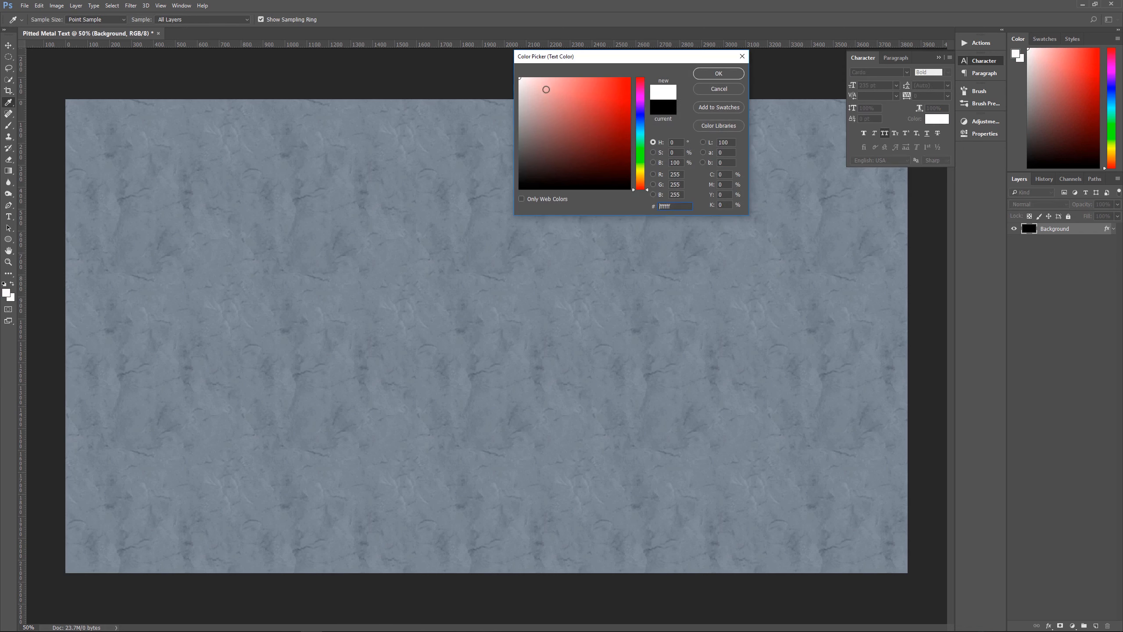
{"action": "left_click", "coordinate": [704, 73]}
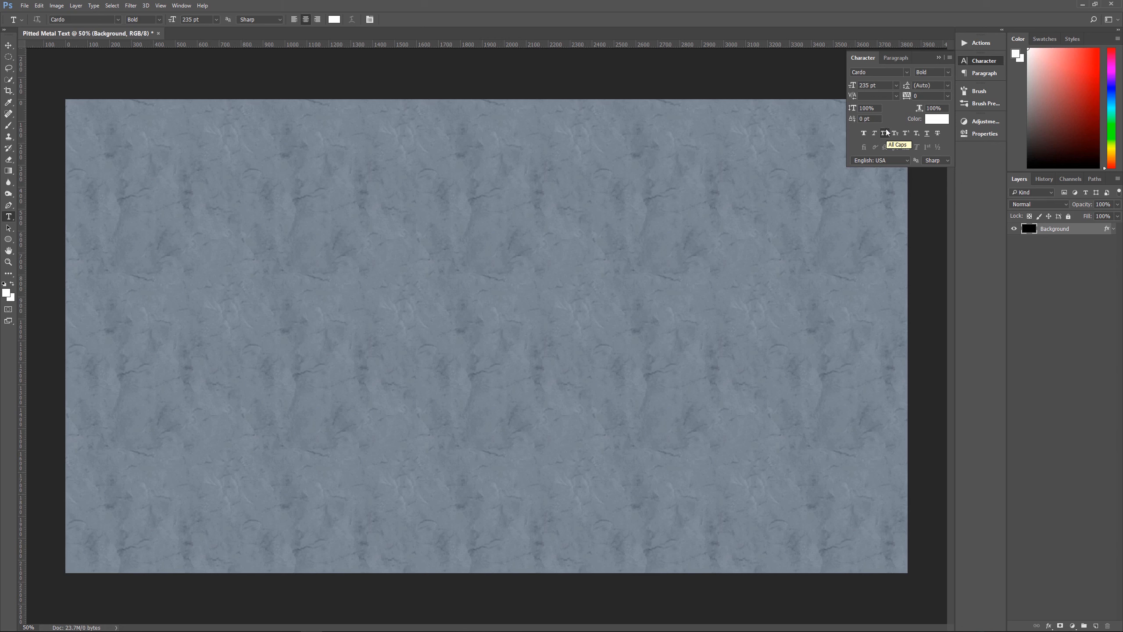
{"action": "left_click", "coordinate": [938, 57]}
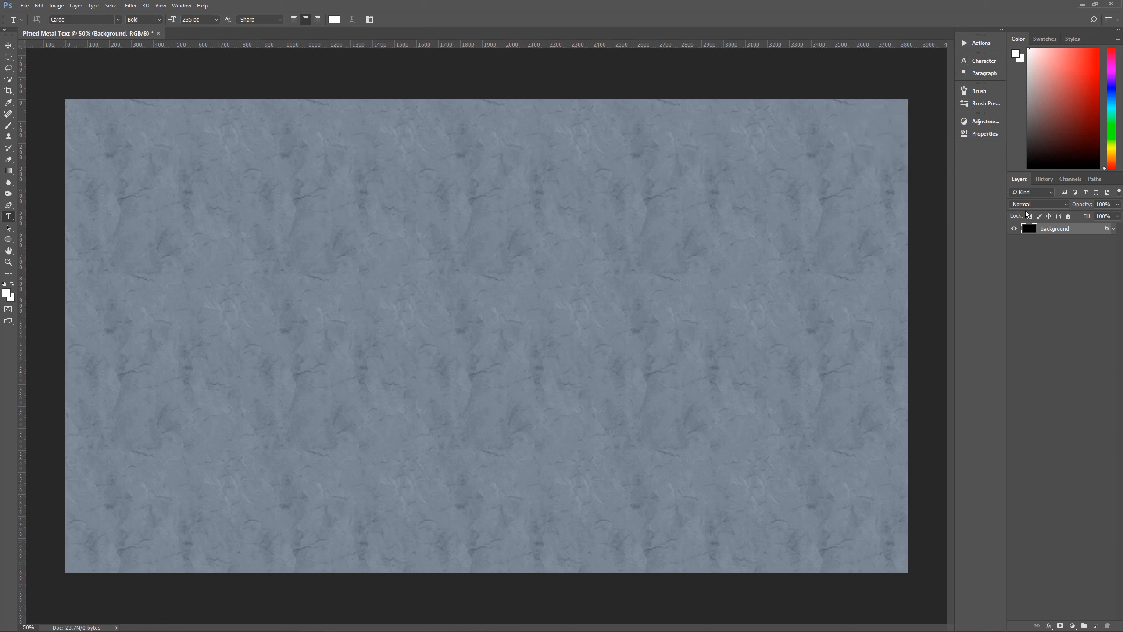
Add the centred text "PIXEL MAGIC" near the middle of the canvas
{"action": "left_click", "coordinate": [490, 315]}
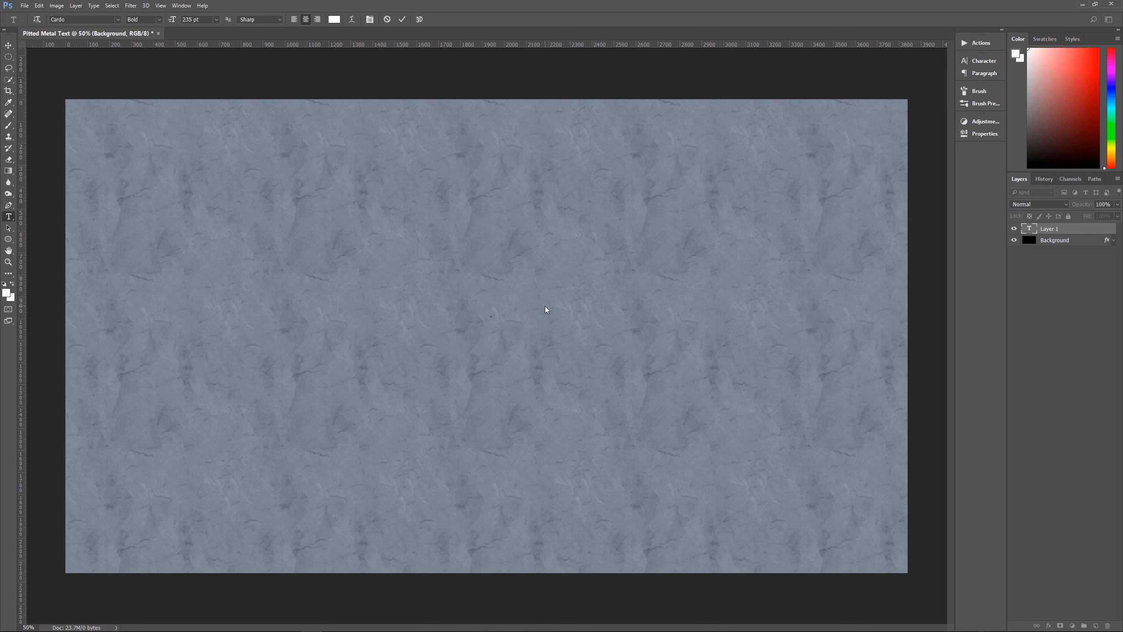
{"action": "type", "text": "PIXEL MAGIC"}
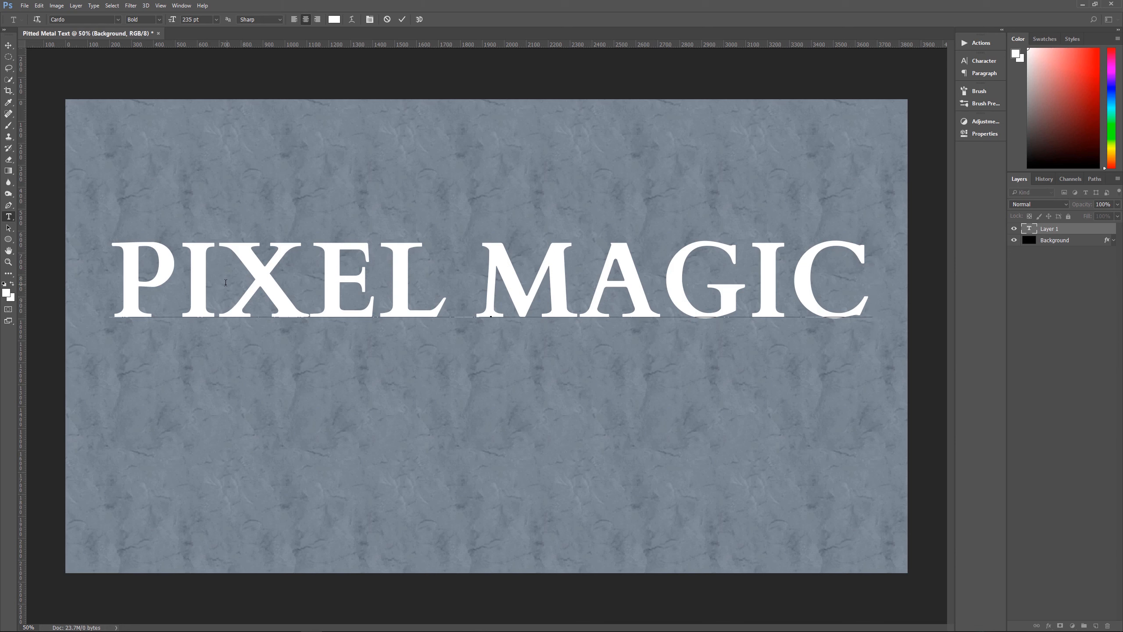
Fine-tune the kerning between individual letters of the PIXEL MAGIC text and commit the text edit
{"action": "left_click", "coordinate": [180, 272]}
{"action": "key", "text": "alt+Left"}
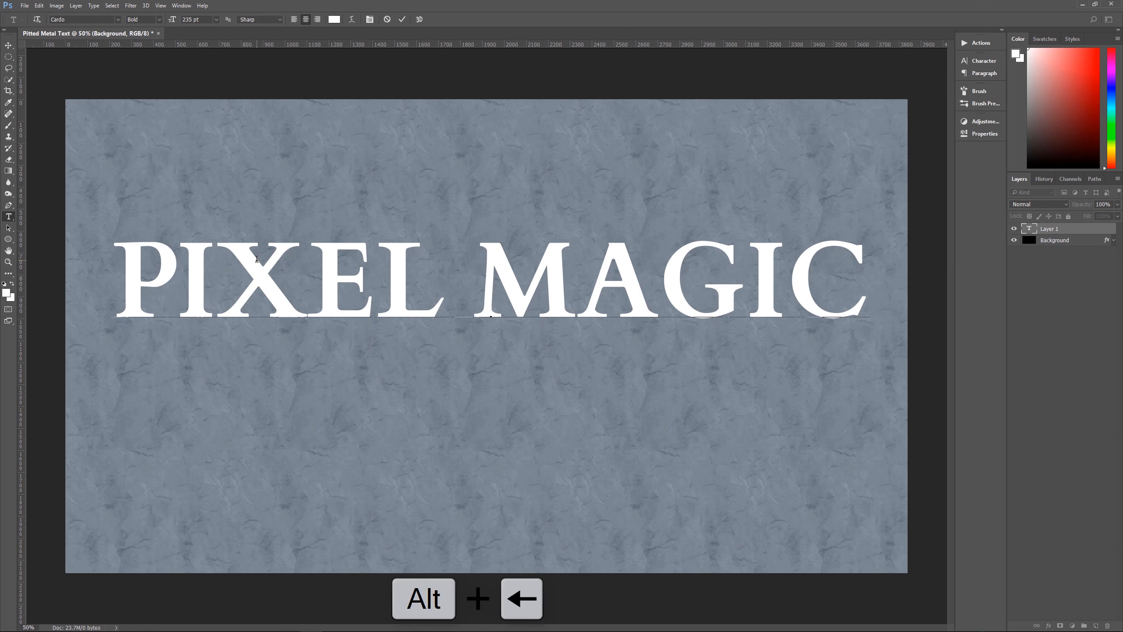
{"action": "key", "text": "alt+Right"}
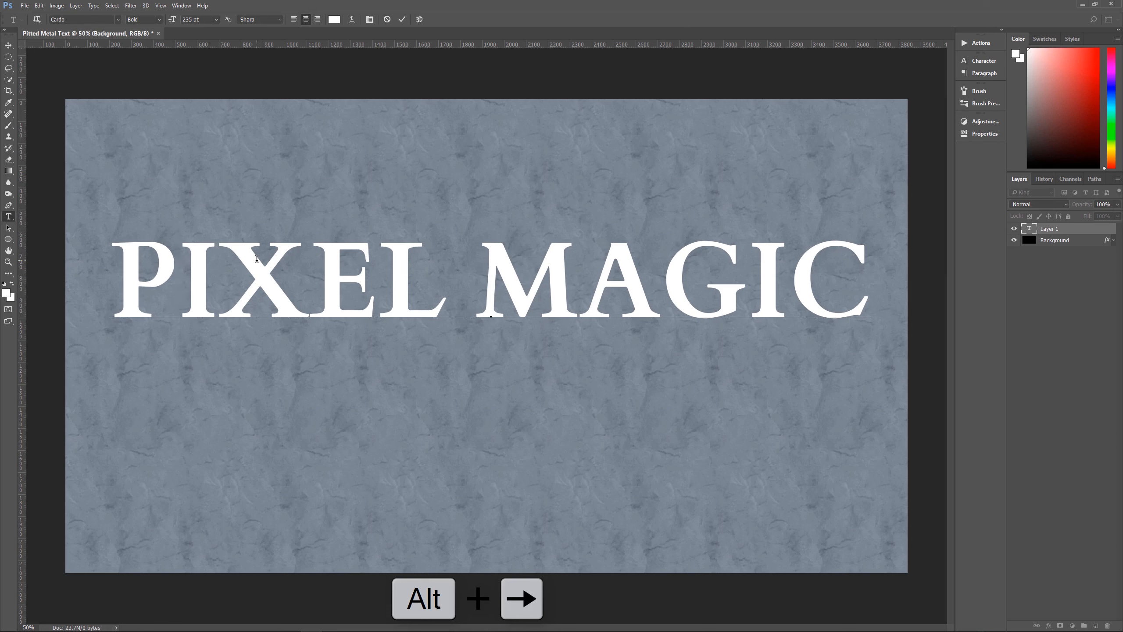
{"action": "key", "text": "alt+Left"}
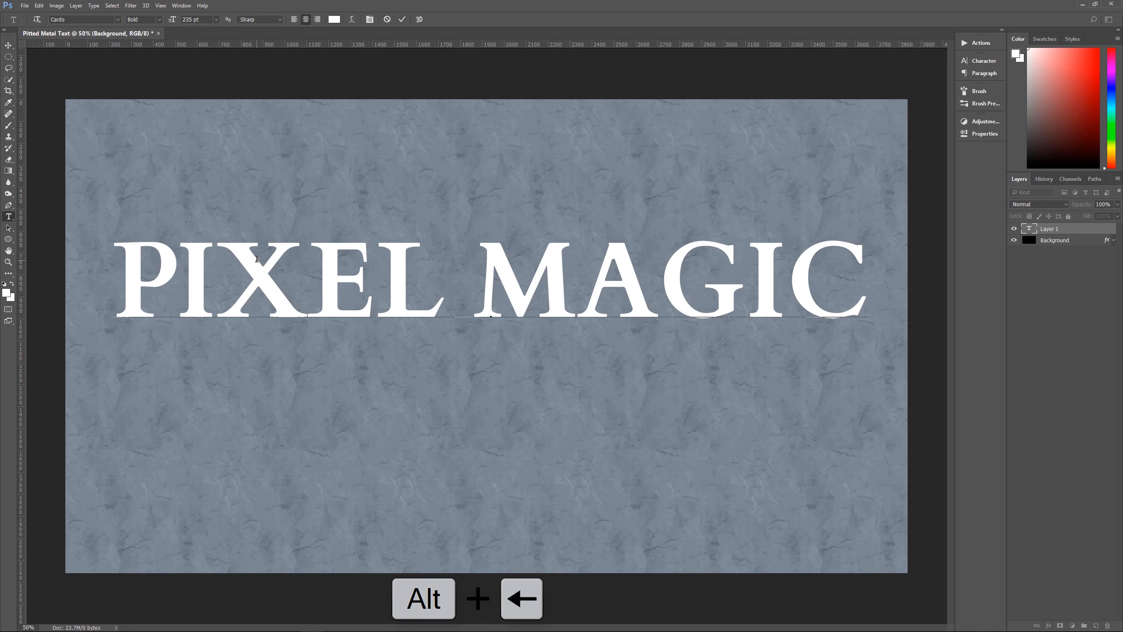
{"action": "key", "text": "alt+Right"}
{"action": "key", "text": "Right"}
{"action": "key", "text": "alt+Right"}
{"action": "key", "text": "alt+Right"}
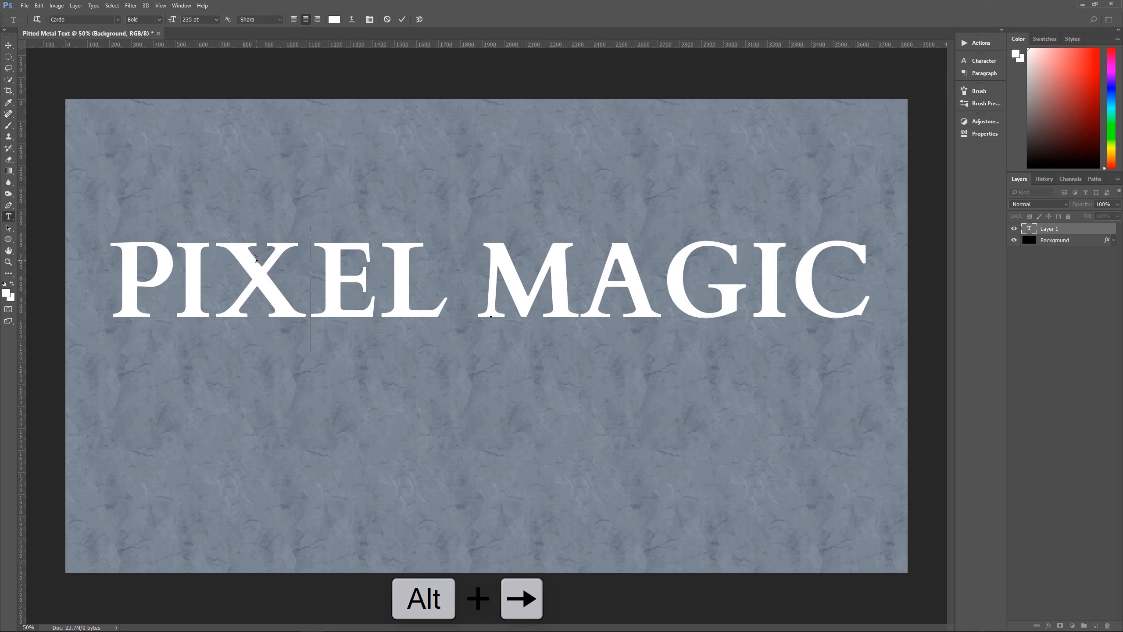
{"action": "key", "text": "Right"}
{"action": "key", "text": "alt+Right"}
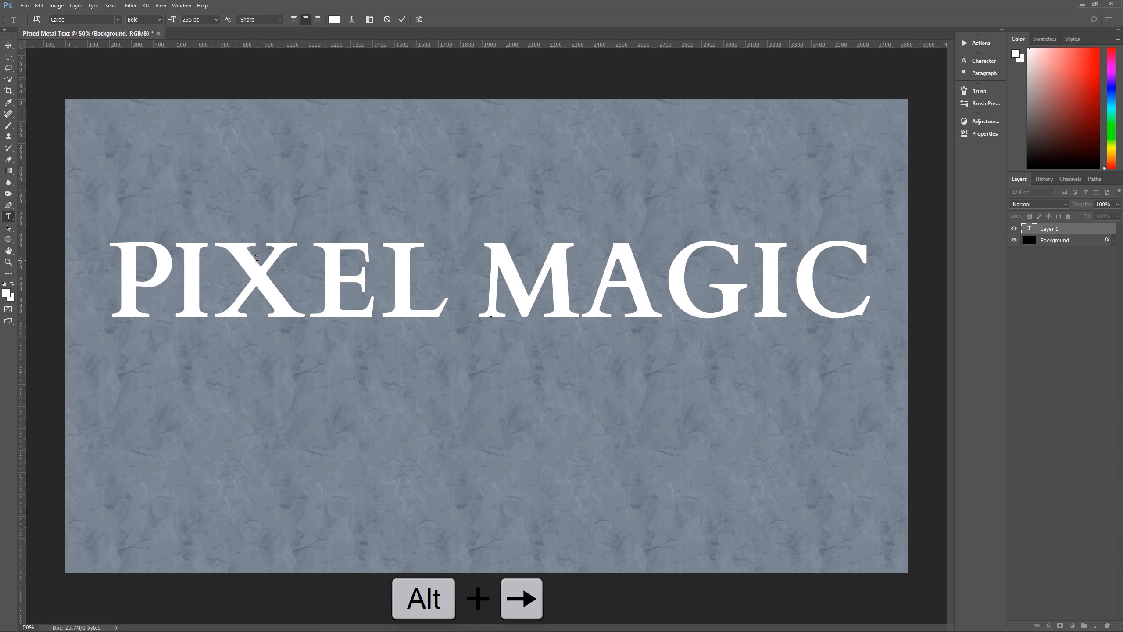
{"action": "key", "text": "alt+Right"}
{"action": "key", "text": "alt+Left"}
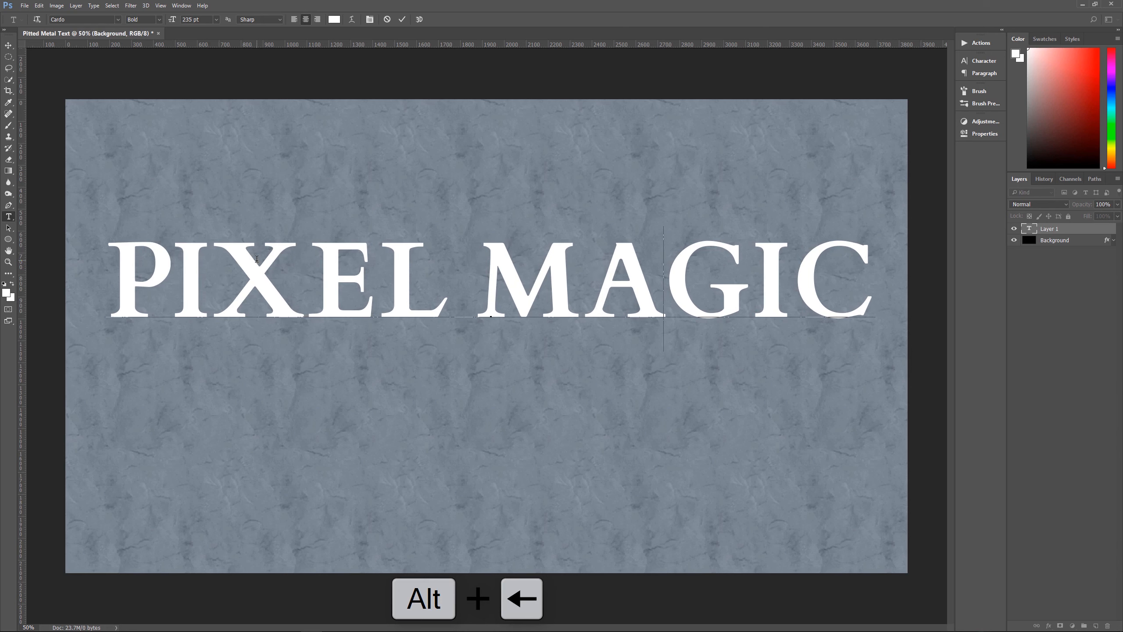
{"action": "key", "text": "alt+Left"}
{"action": "key", "text": "alt+Left"}
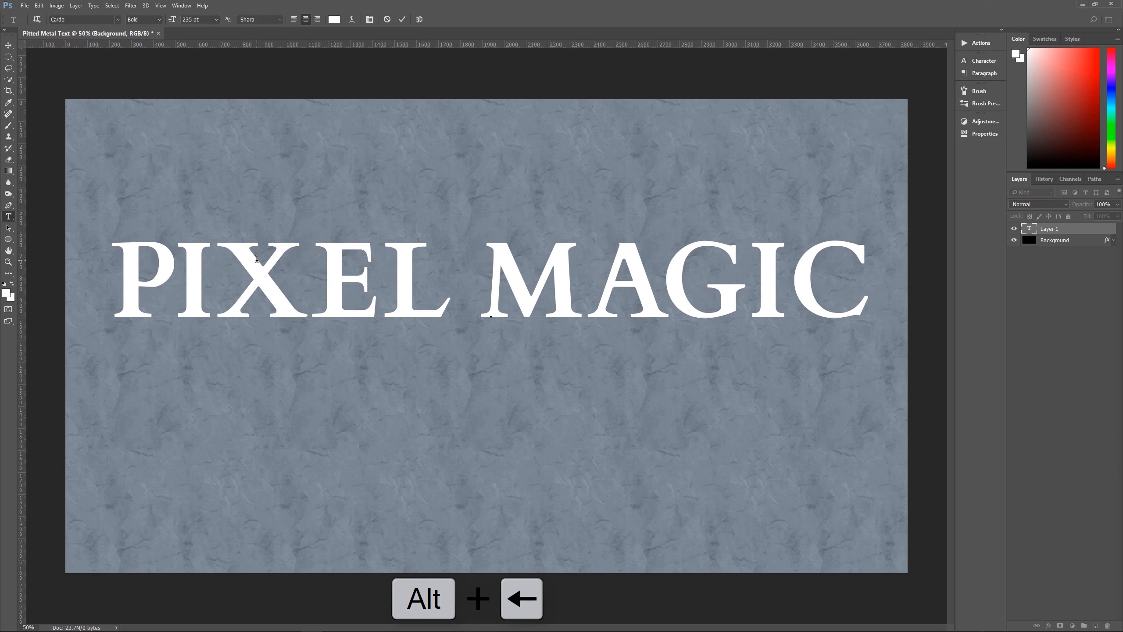
{"action": "key", "text": "alt+Left"}
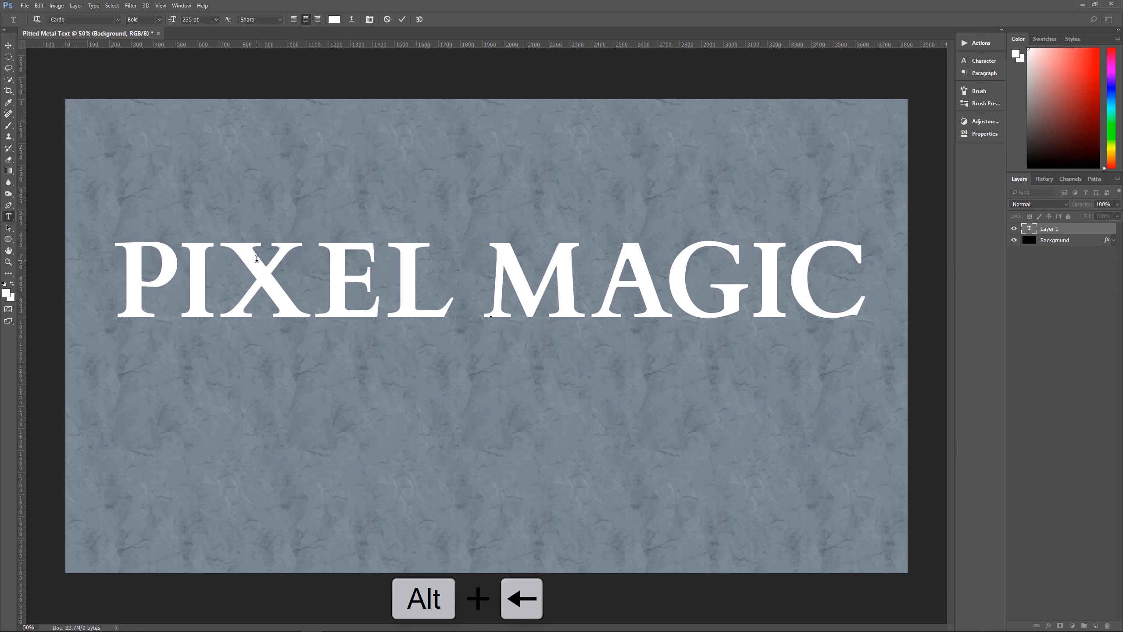
{"action": "left_click", "coordinate": [403, 19]}
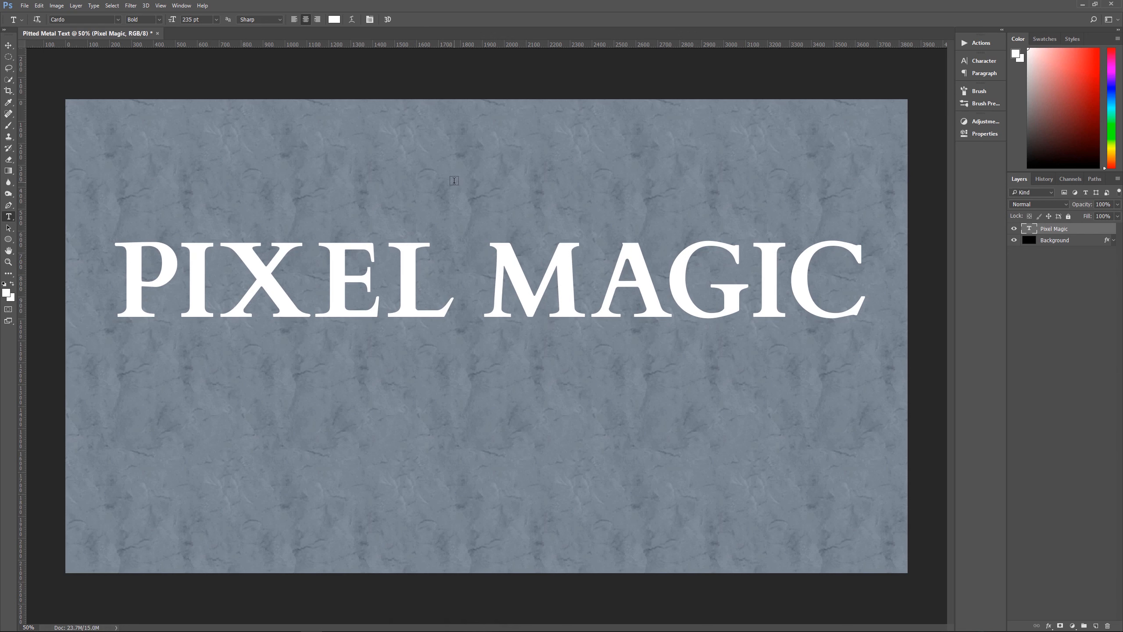
Move the PIXEL MAGIC text down to the vertical centre of the canvas
{"action": "key", "text": "v"}
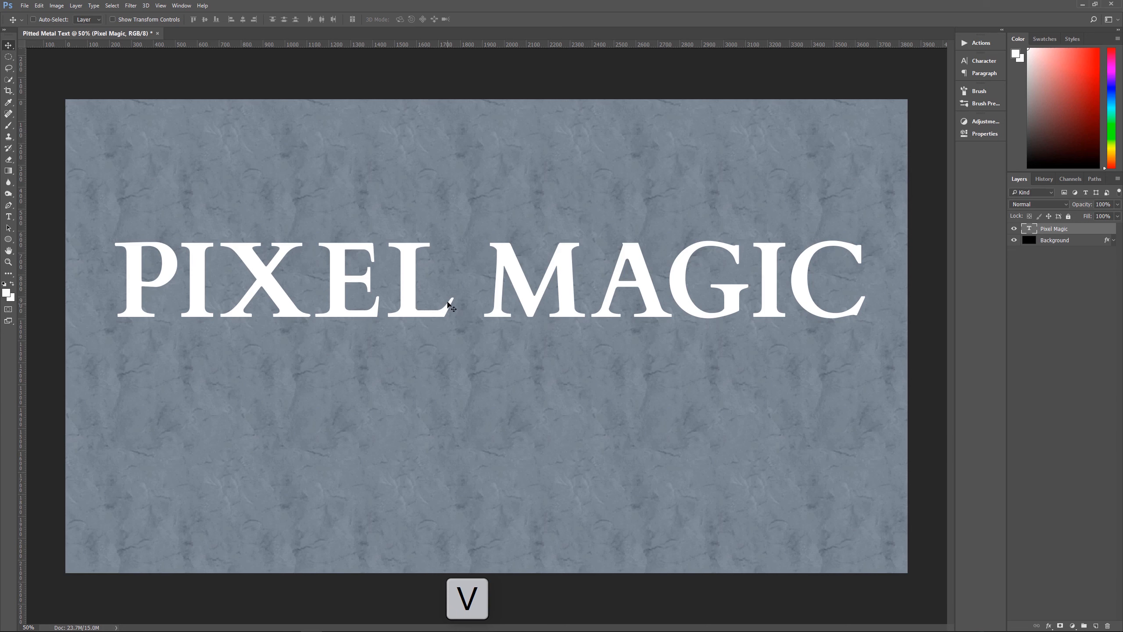
{"action": "left_click_drag", "start_coordinate": [410, 295], "coordinate": [404, 347]}
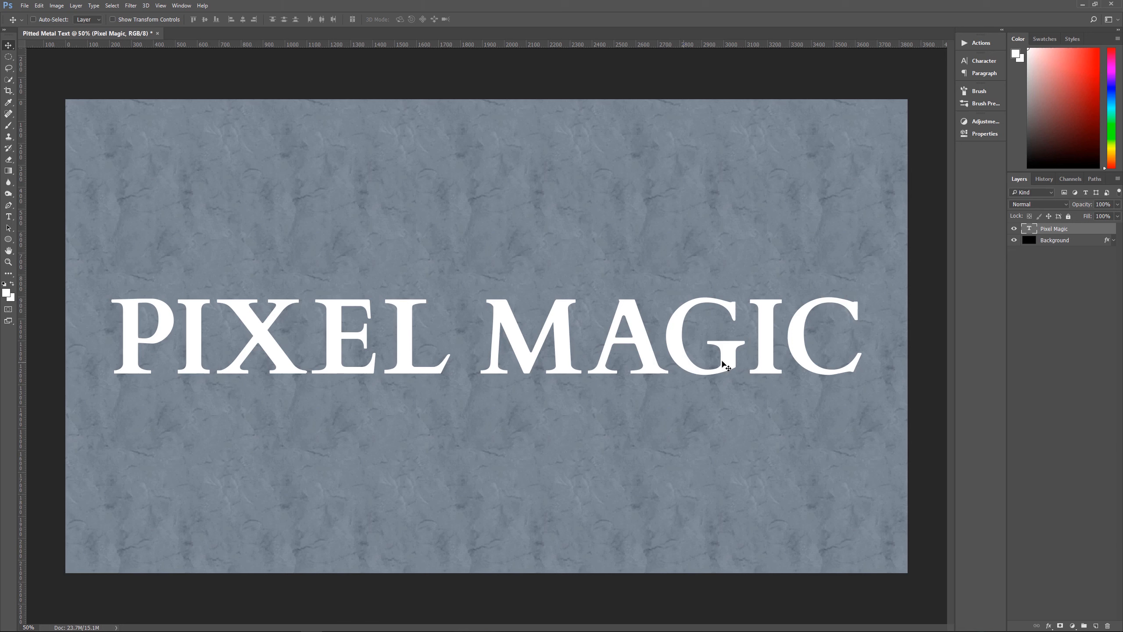
Add a Curves adjustment layer directly above the Background layer, beneath the Pixel Magic text
{"action": "left_click", "coordinate": [1073, 242]}
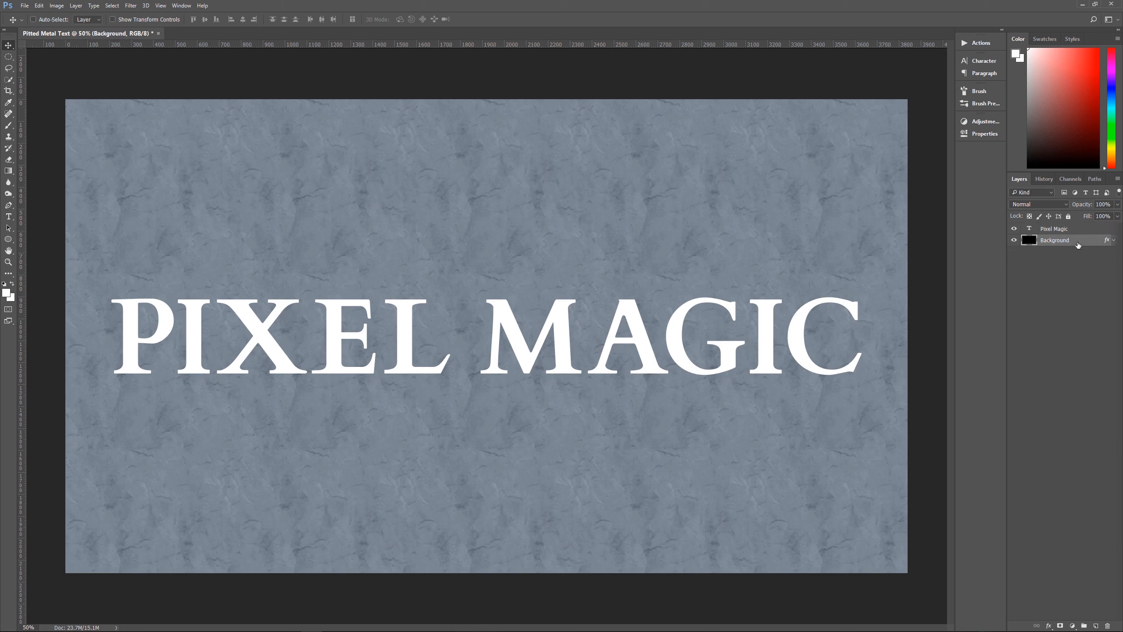
{"action": "left_click", "coordinate": [1071, 624]}
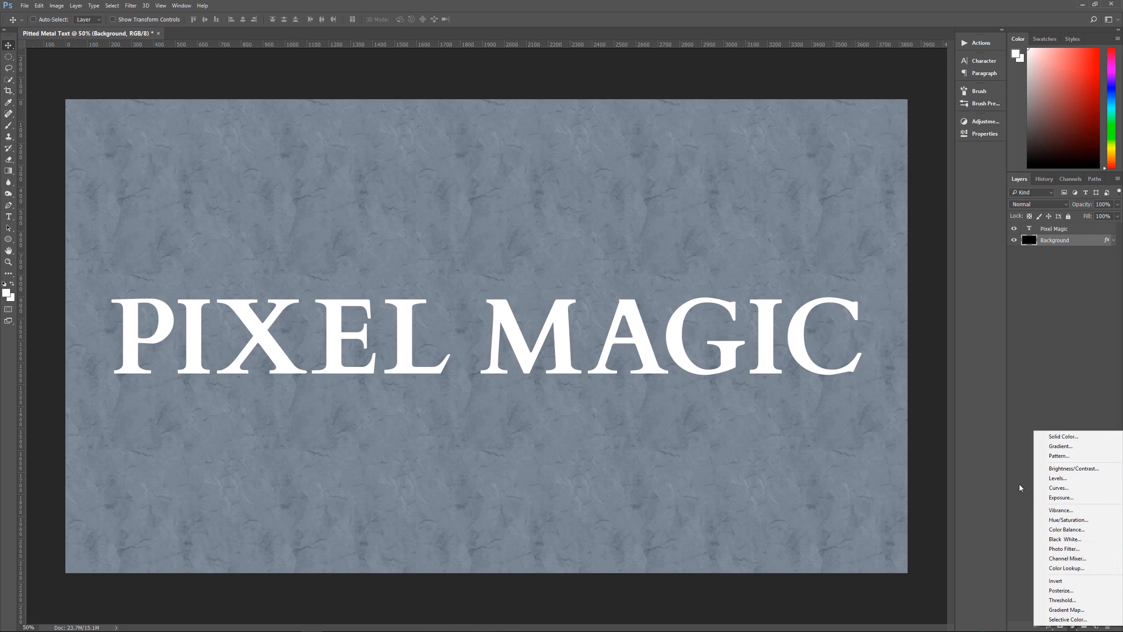
{"action": "key", "text": "Escape"}
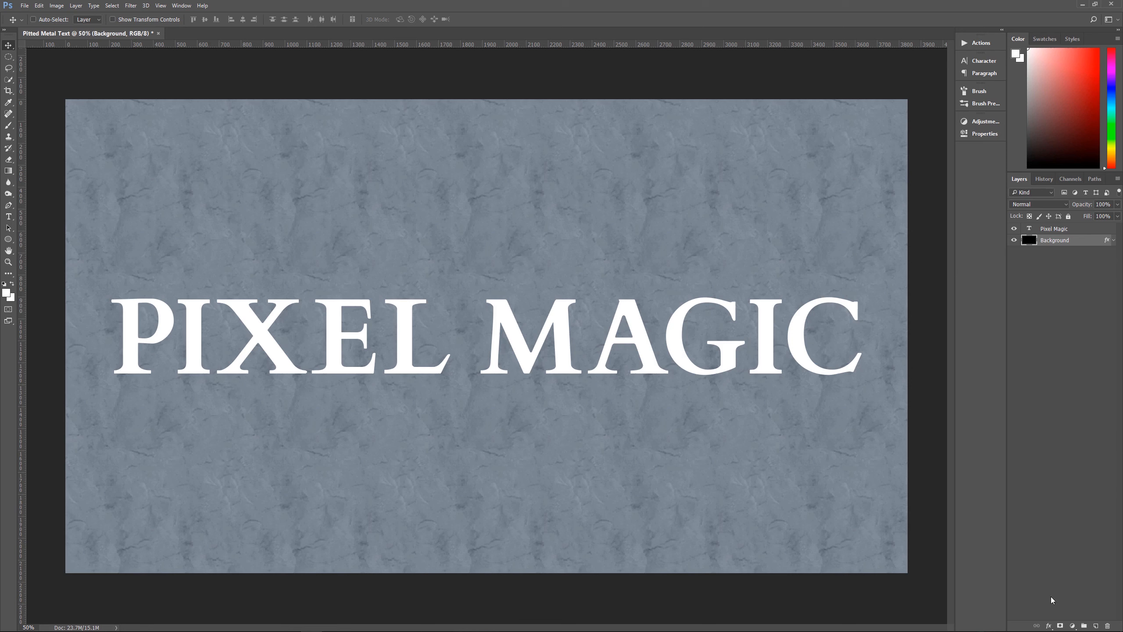
{"action": "left_click", "coordinate": [1073, 627]}
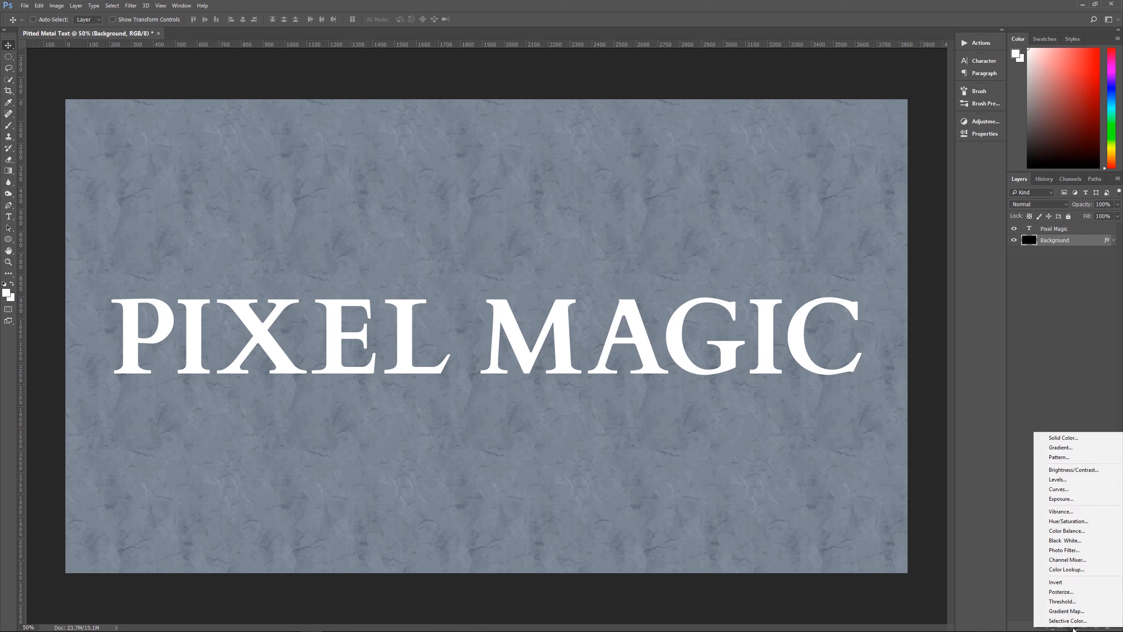
{"action": "left_click", "coordinate": [1049, 491]}
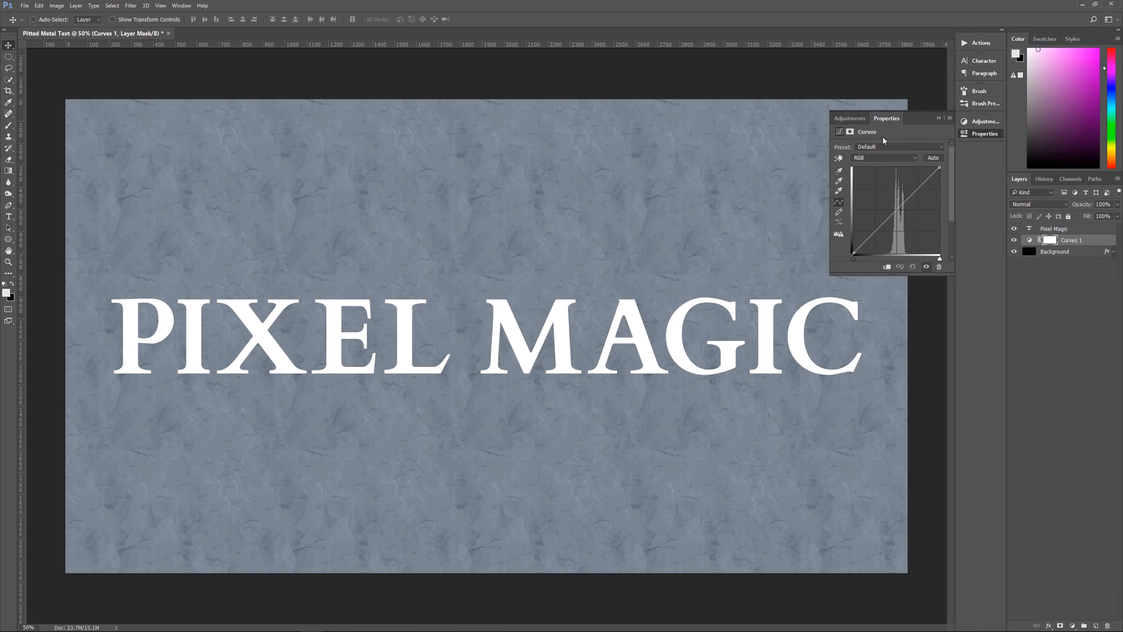
Darken the background by lowering the white end point of the Curves adjustment to about a quarter of its height
{"action": "left_click", "coordinate": [181, 5]}
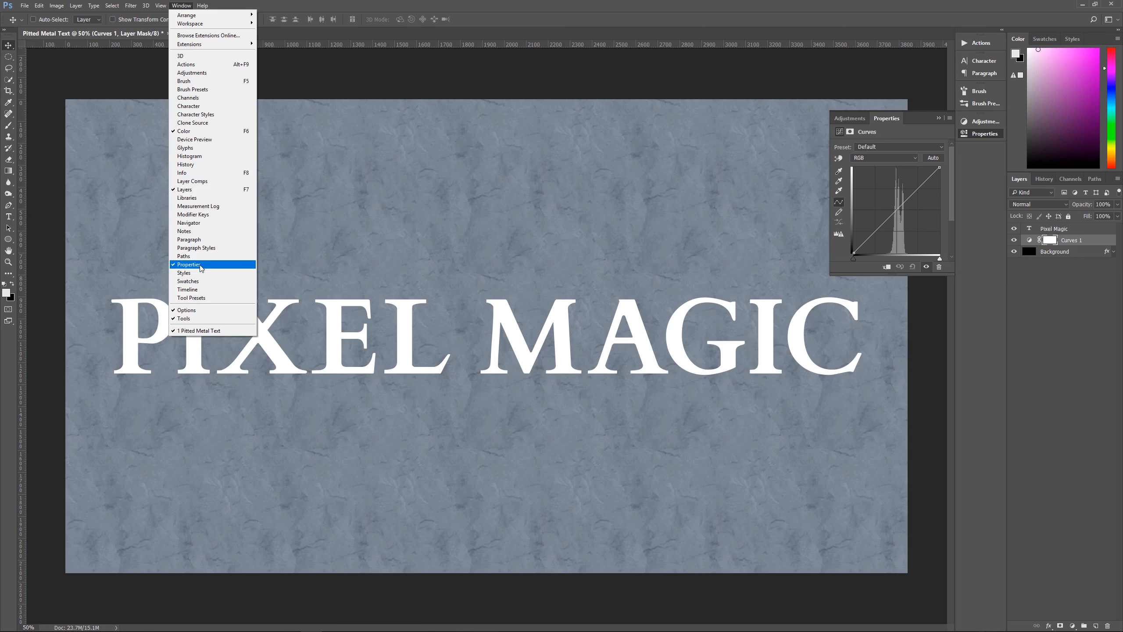
{"action": "left_click", "coordinate": [801, 3]}
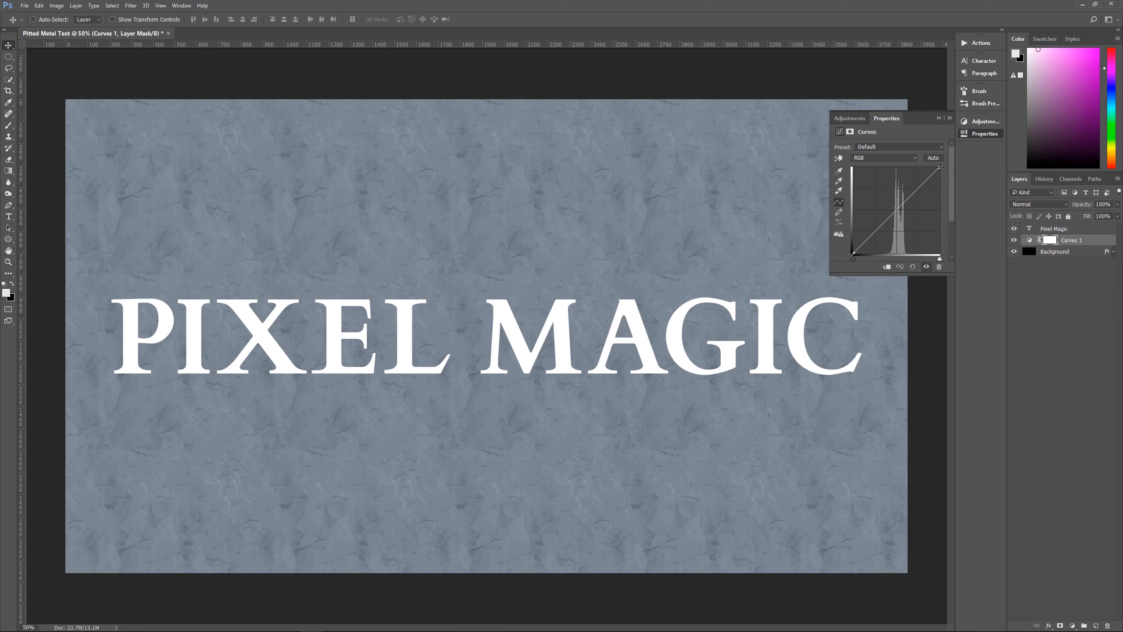
{"action": "left_click_drag", "start_coordinate": [942, 167], "coordinate": [948, 231]}
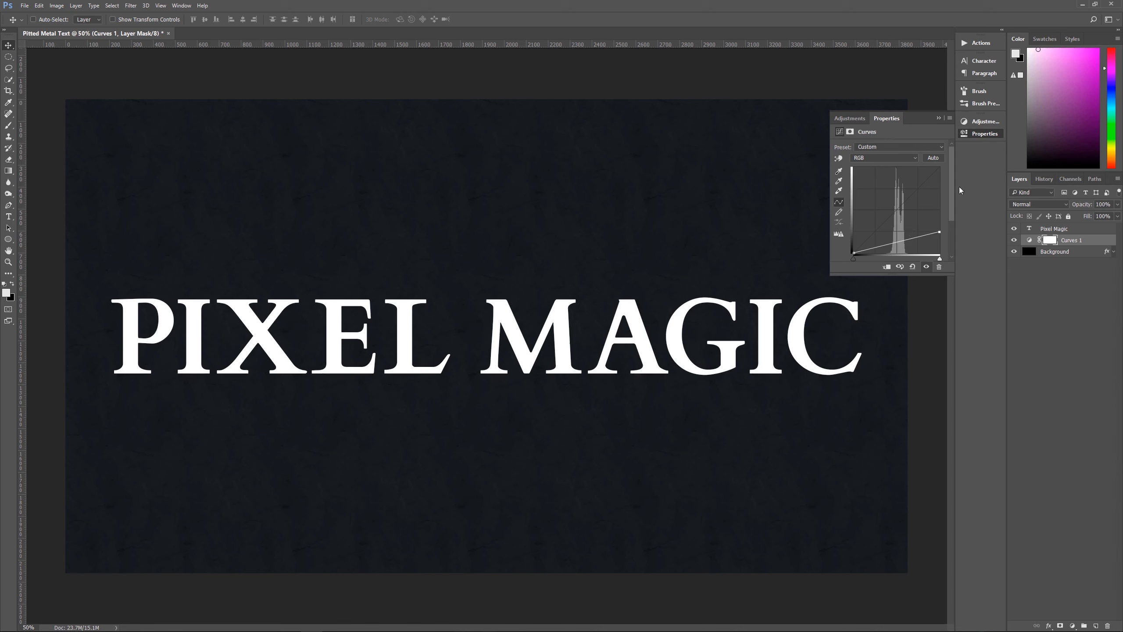
Set the feather of the Curves 1 layer mask to 175 px and collapse the mask properties
{"action": "left_click", "coordinate": [1053, 242]}
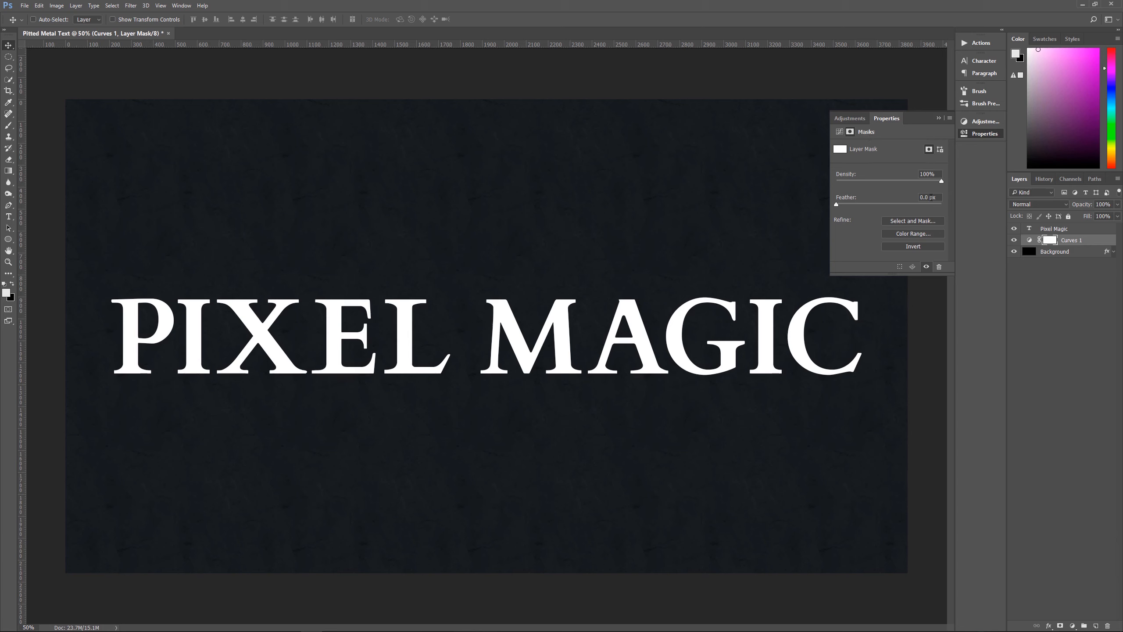
{"action": "type", "text": "175"}
{"action": "left_click", "coordinate": [938, 118]}
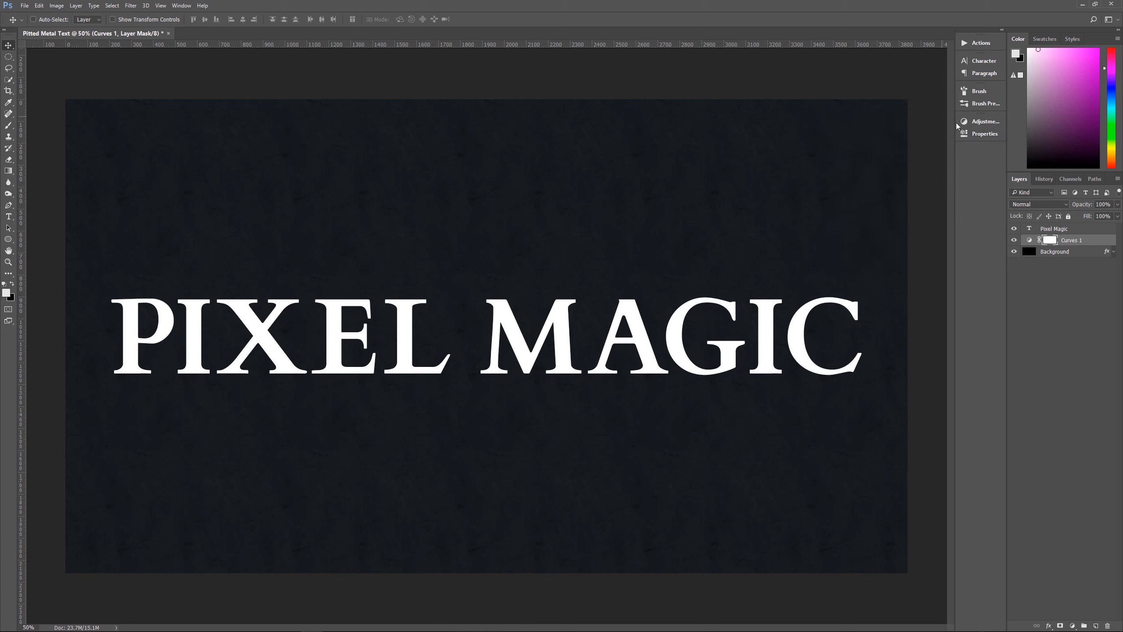
With the Curves 1 mask active, draw a tall elliptical marquee over the middle of the canvas, extending well above and below it
{"action": "left_click", "coordinate": [1066, 241]}
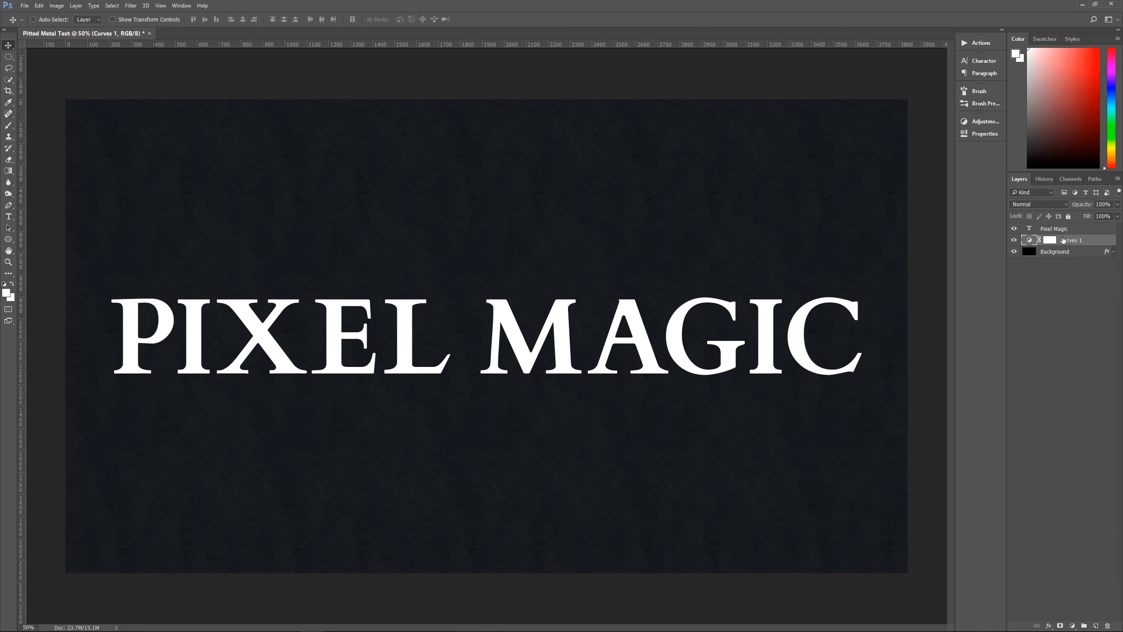
{"action": "left_click", "coordinate": [1049, 240]}
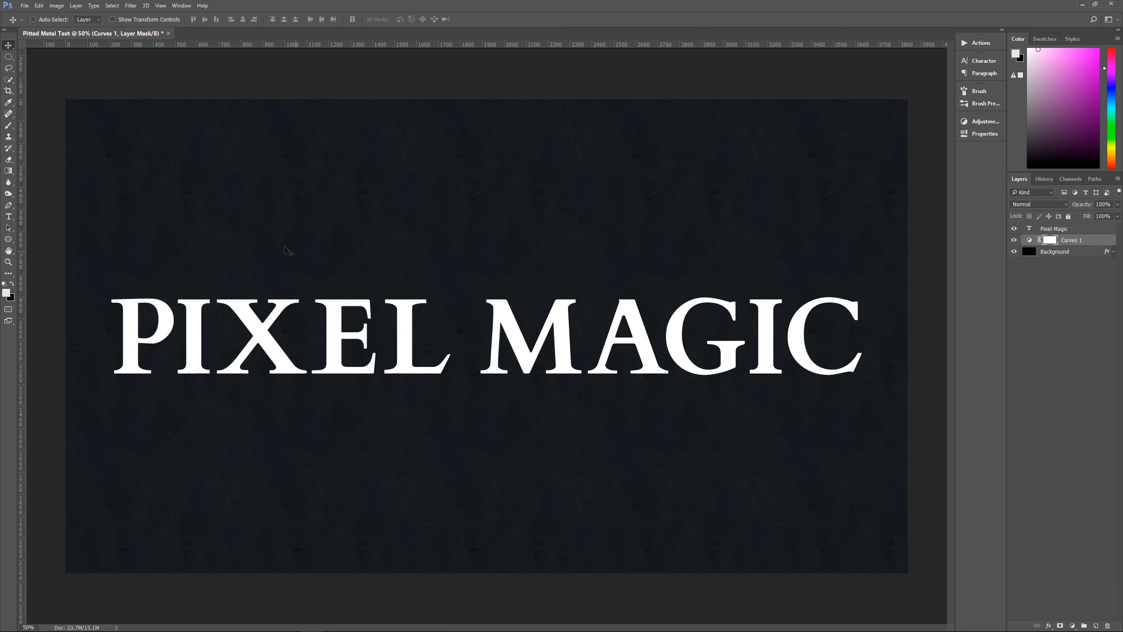
{"action": "key", "text": "z"}
{"action": "key", "text": "z"}
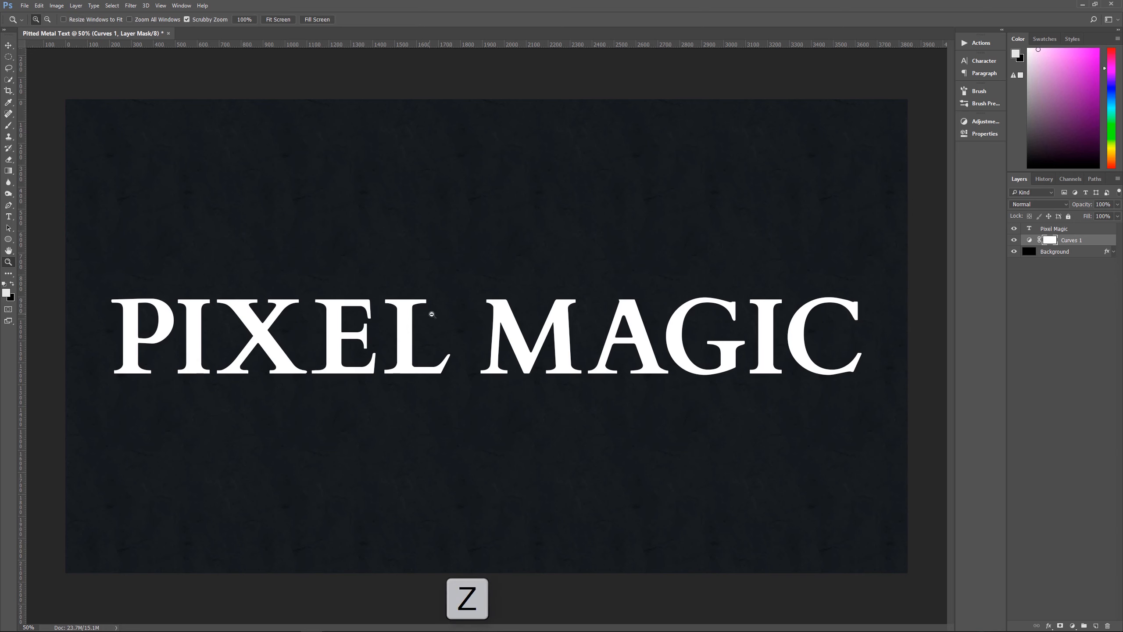
{"action": "left_click", "coordinate": [483, 294], "text": "alt"}
{"action": "left_click", "coordinate": [484, 294], "text": "alt"}
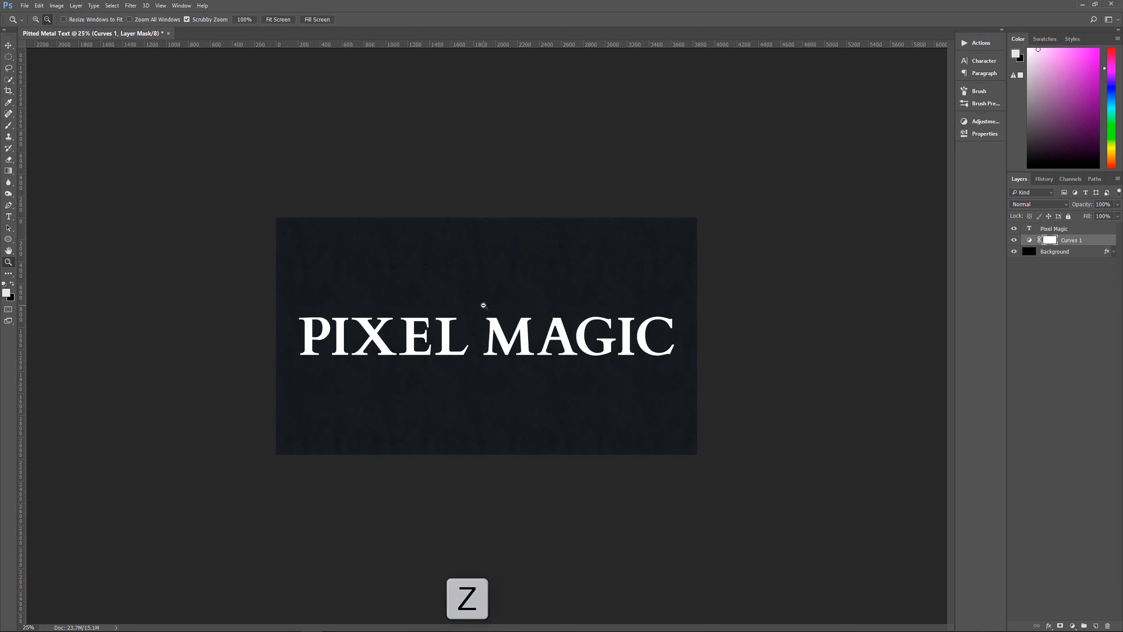
{"action": "left_click", "coordinate": [485, 301], "text": "alt"}
{"action": "left_click", "coordinate": [321, 321], "text": "alt"}
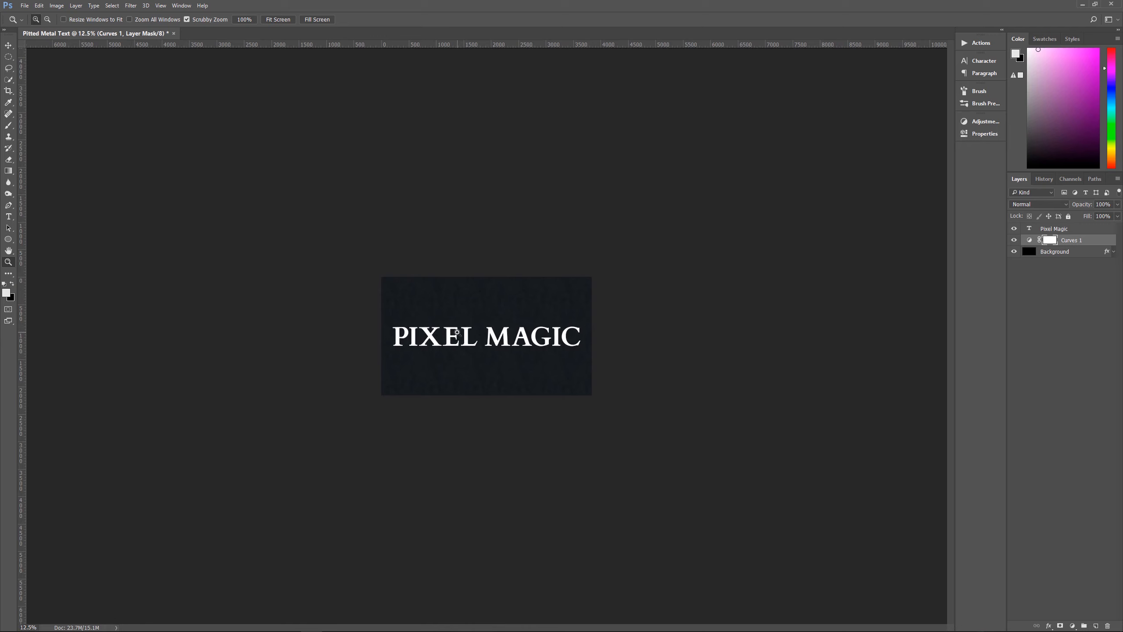
{"action": "key", "text": "m"}
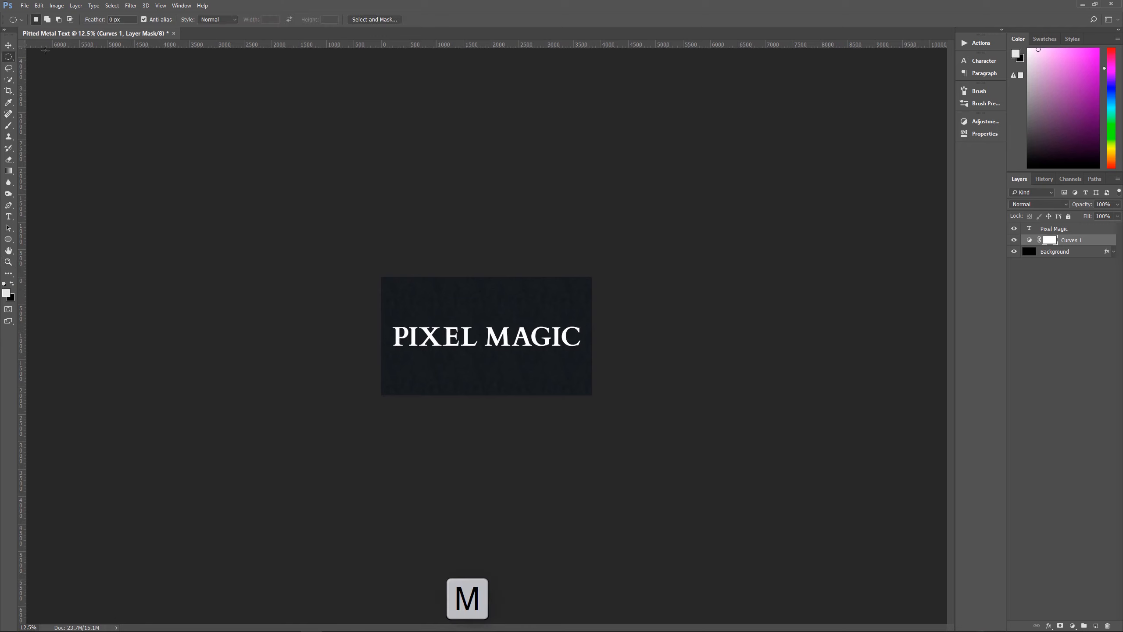
{"action": "right_click", "coordinate": [9, 59]}
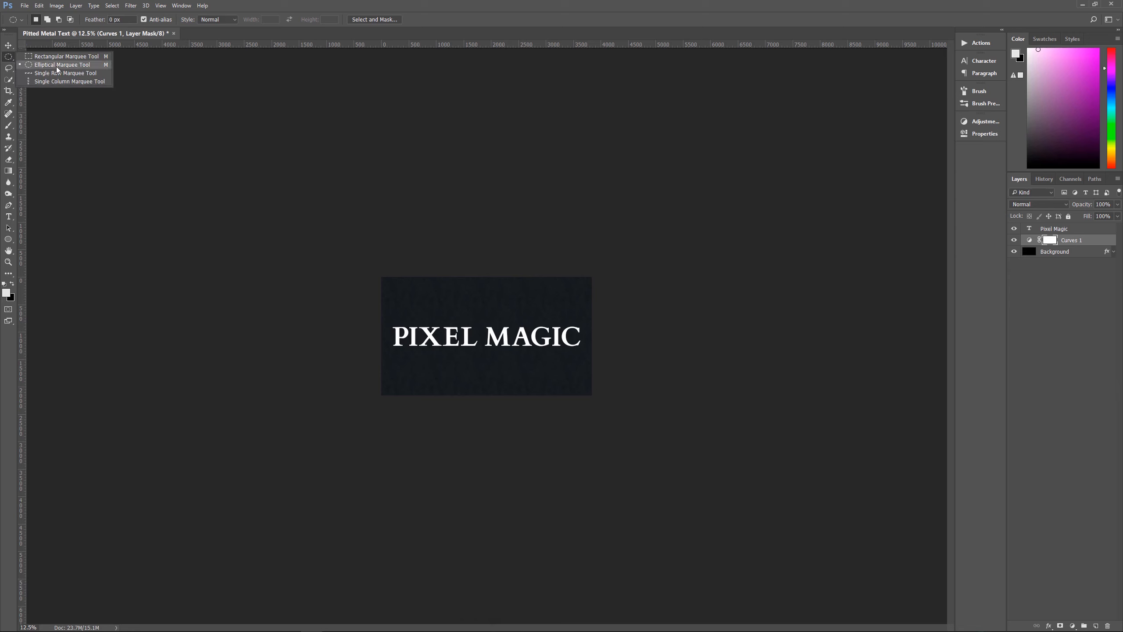
{"action": "left_click", "coordinate": [76, 68]}
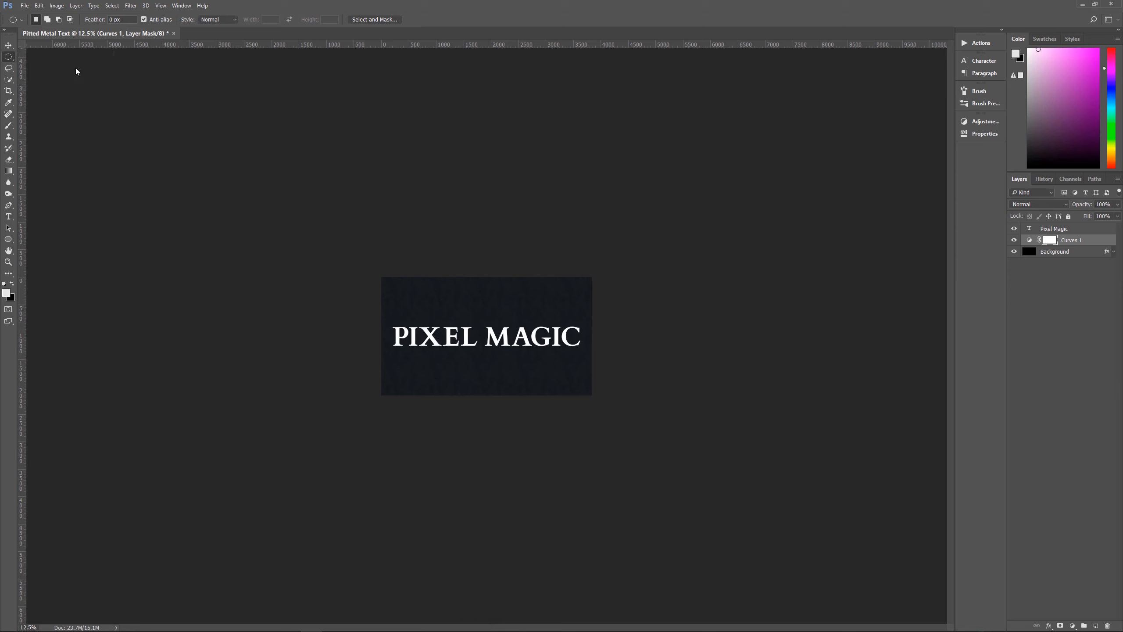
{"action": "right_click", "coordinate": [10, 59]}
{"action": "left_click", "coordinate": [49, 57]}
{"action": "key", "text": "shift+m"}
{"action": "left_click_drag", "start_coordinate": [434, 149], "coordinate": [549, 509]}
Transform the elliptical selection: centre it horizontally on the canvas, rotate it about -49.67° and narrow it to about 93.79% width
{"action": "left_click", "coordinate": [118, 5]}
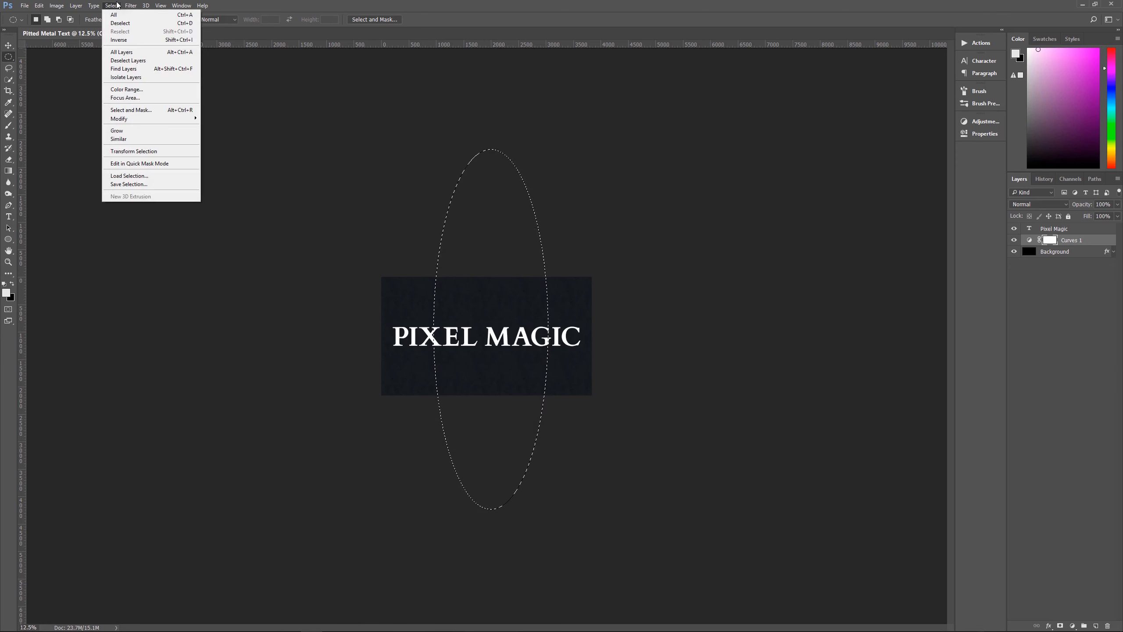
{"action": "left_click", "coordinate": [144, 153]}
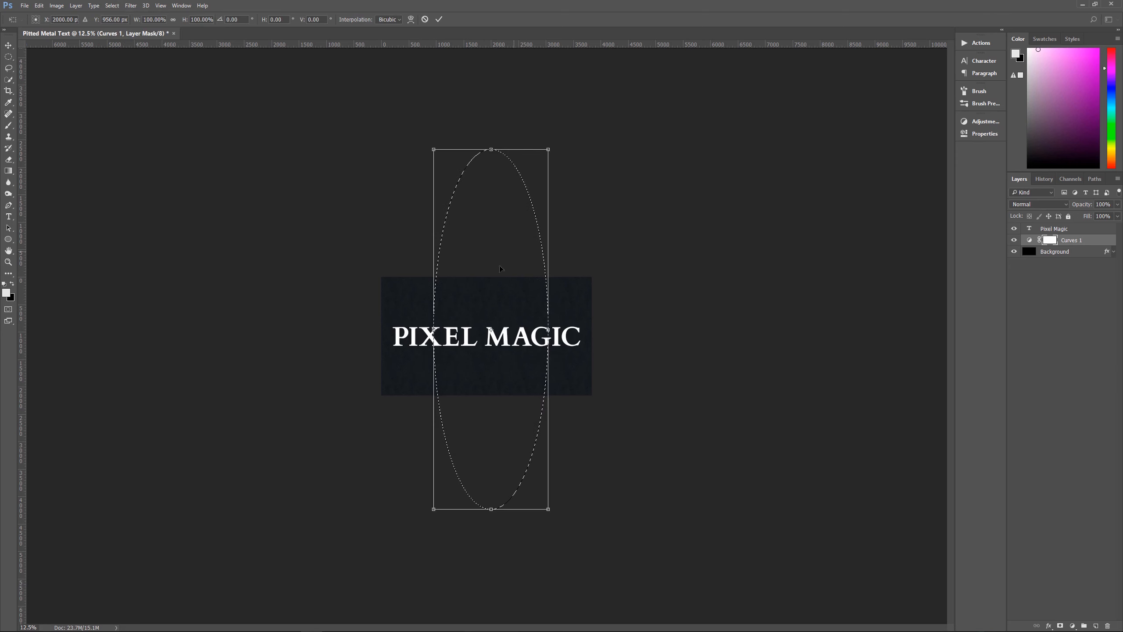
{"action": "left_click_drag", "start_coordinate": [506, 248], "coordinate": [502, 244]}
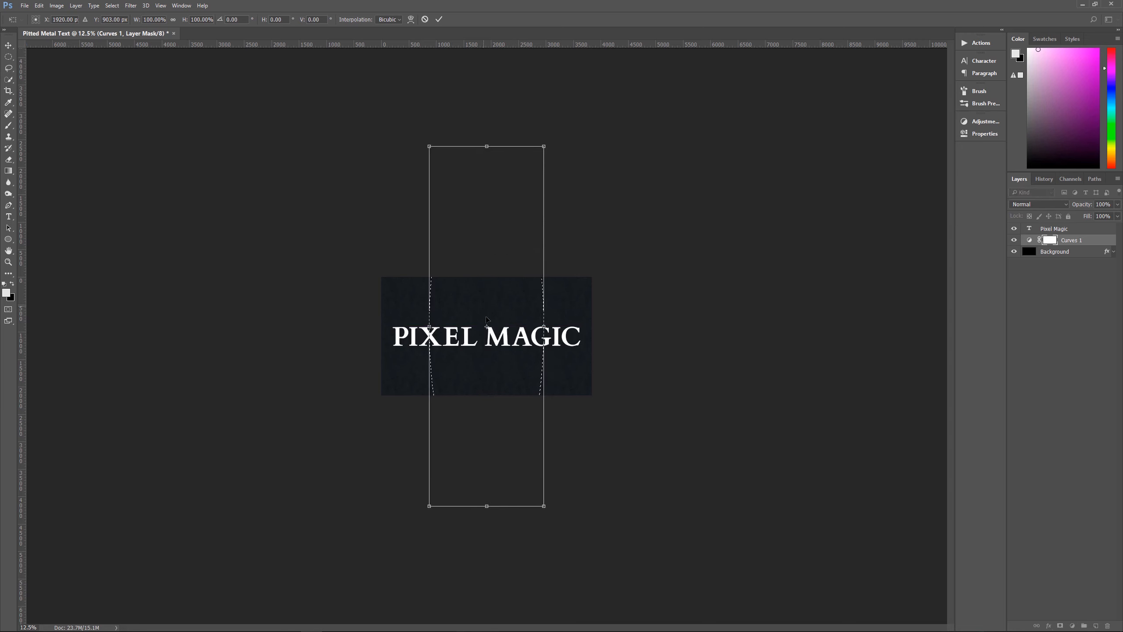
{"action": "left_click_drag", "start_coordinate": [576, 109], "coordinate": [378, 112]}
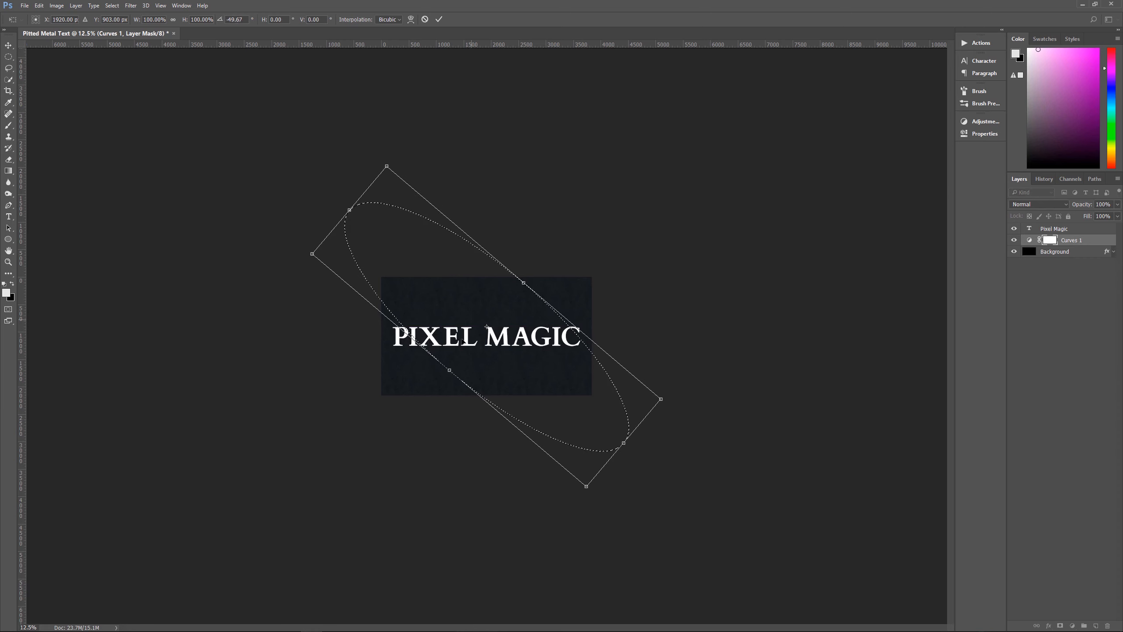
{"action": "left_click_drag", "start_coordinate": [524, 282], "coordinate": [518, 287]}
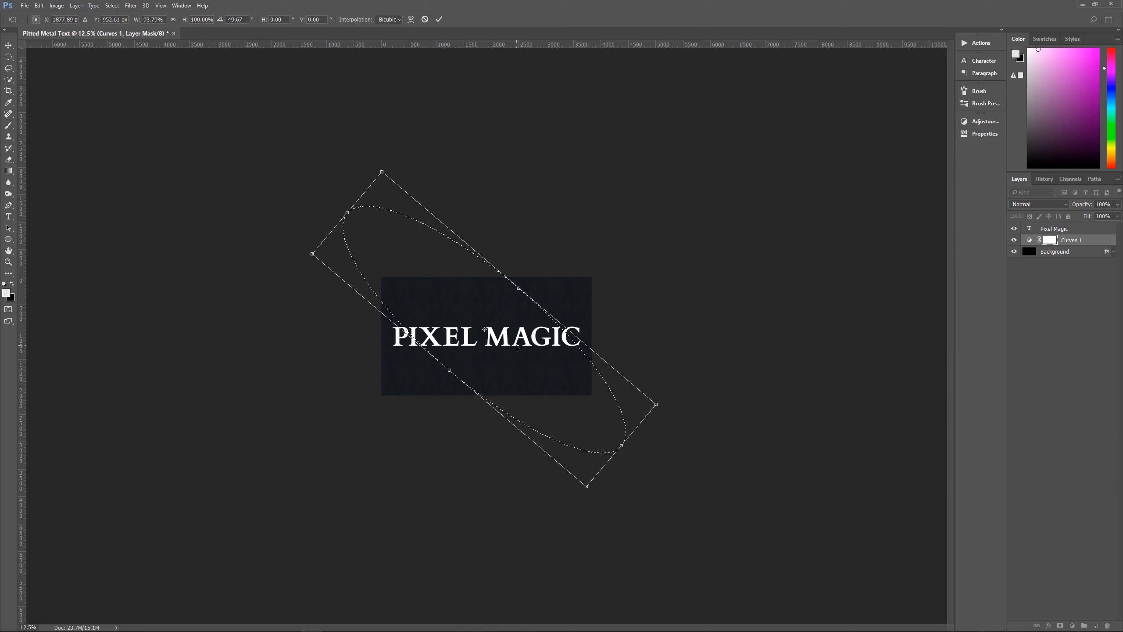
{"action": "key", "text": "Return"}
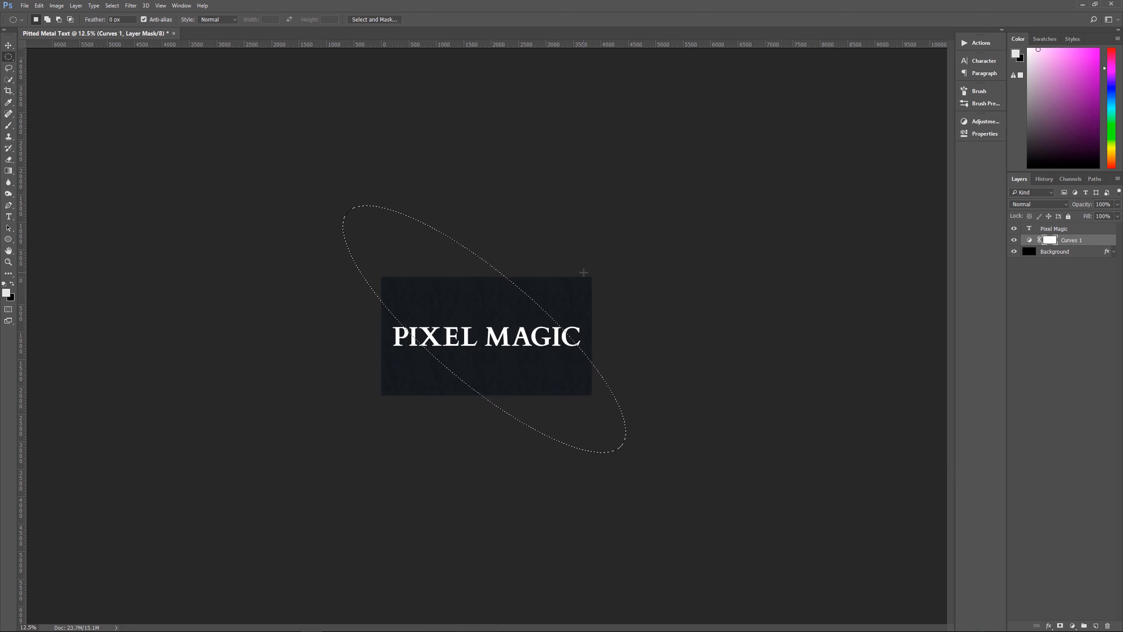
Fill the elliptical selection on the Curves 1 mask with black to reveal a bright diagonal band, and deselect
{"action": "key", "text": "alt+BackSpace"}
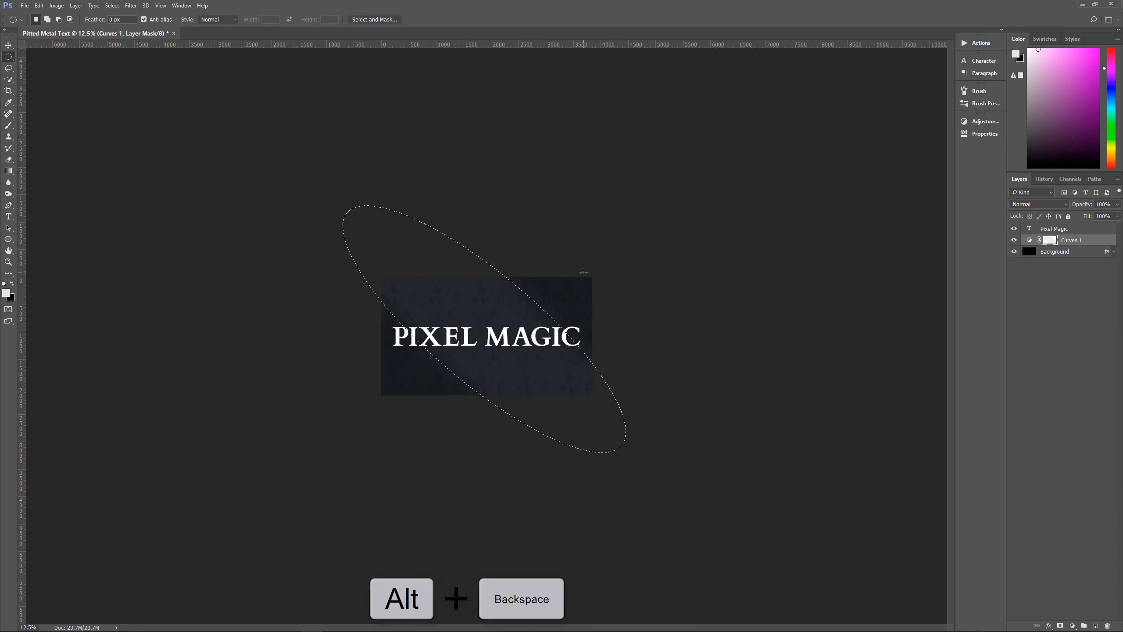
{"action": "key", "text": "ctrl+BackSpace"}
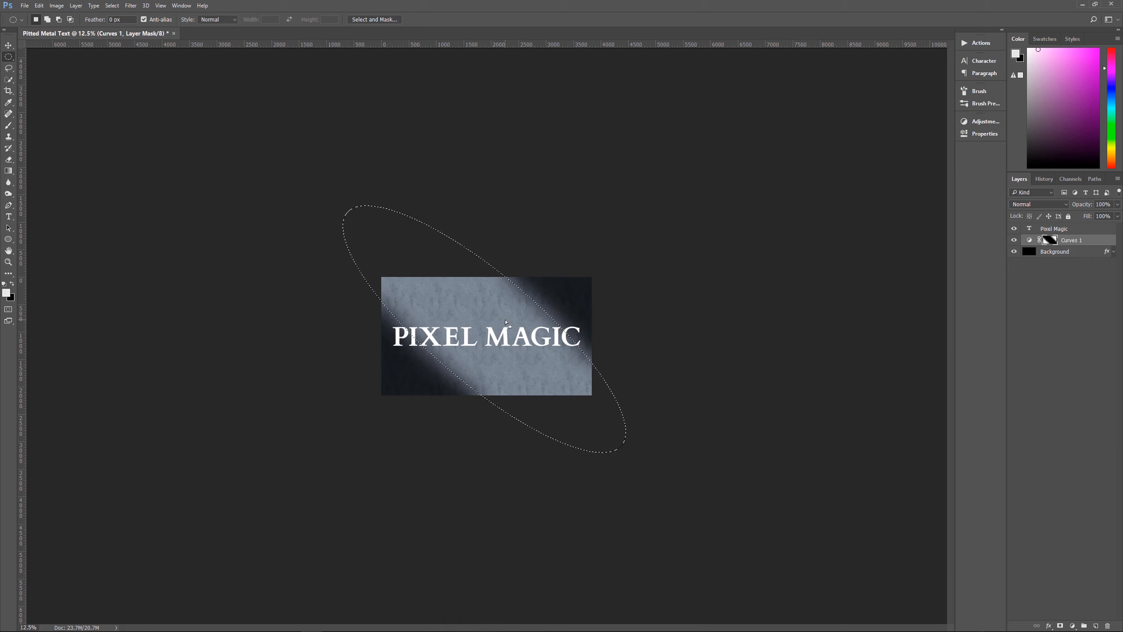
{"action": "key", "text": "ctrl+d"}
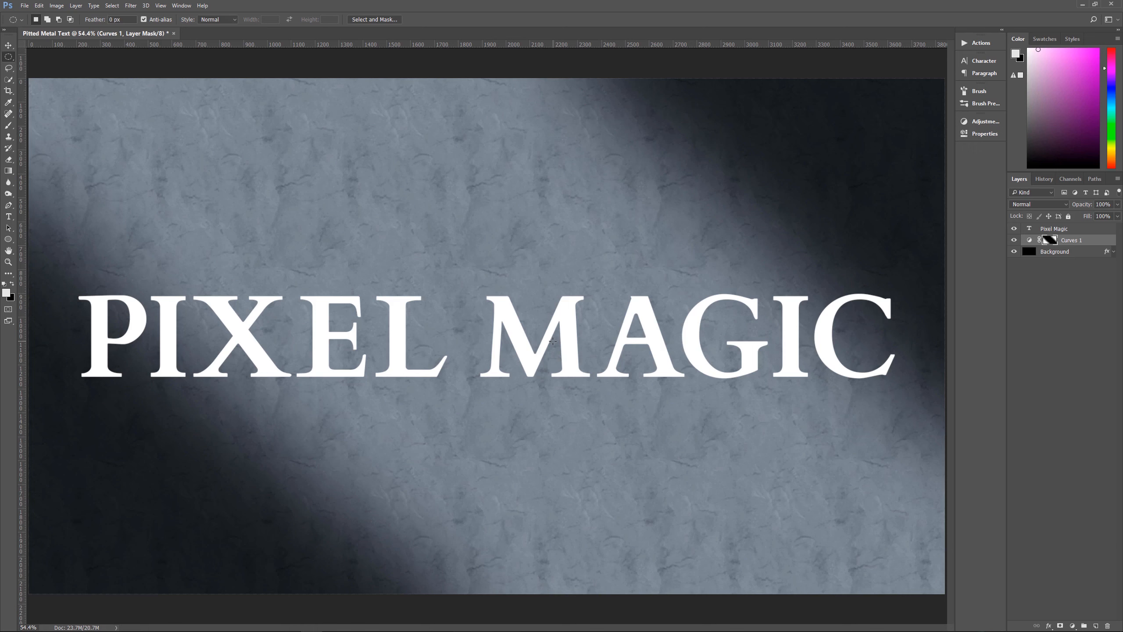
Add a Bevel & Emboss layer style to the Pixel Magic text layer, keeping its settings window clear of the text
{"action": "left_click", "coordinate": [1047, 229]}
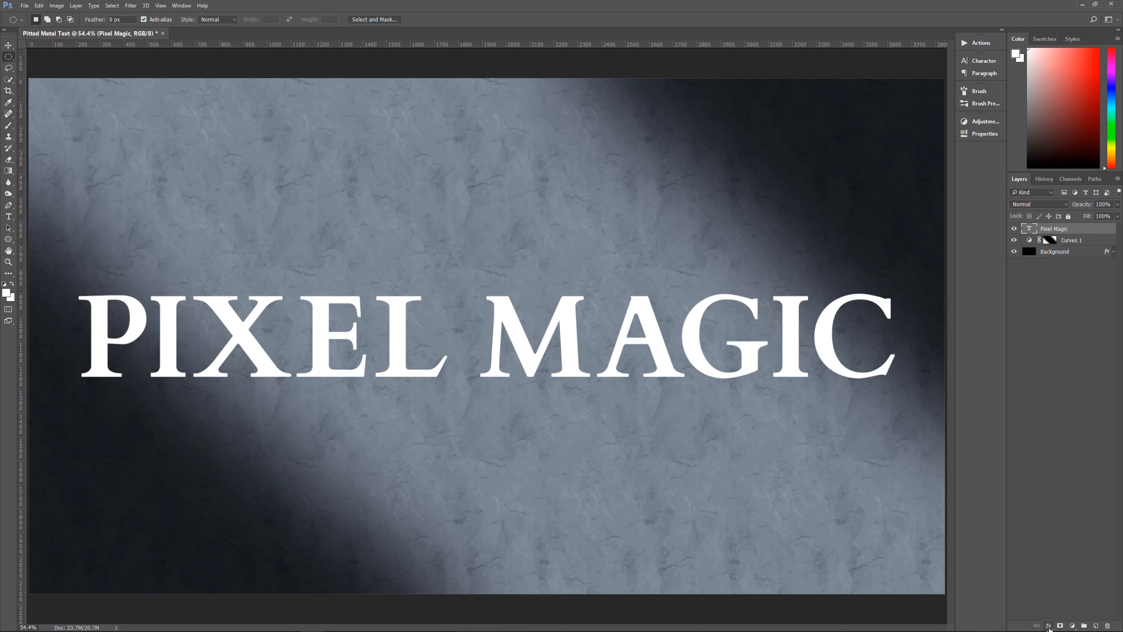
{"action": "left_click", "coordinate": [1048, 625]}
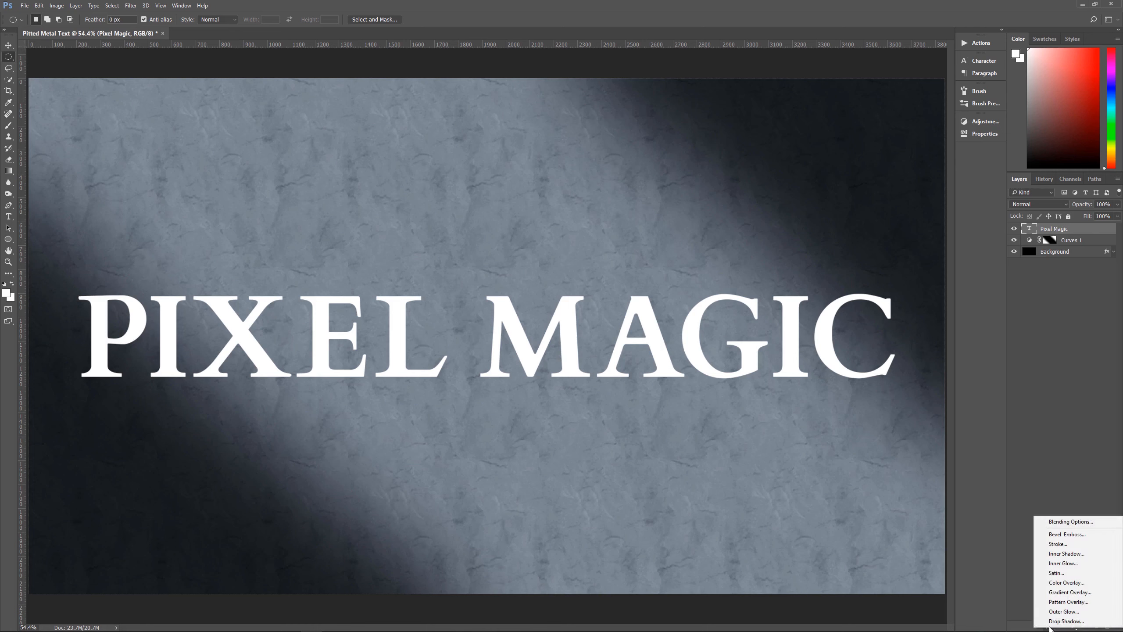
{"action": "left_click", "coordinate": [1058, 535]}
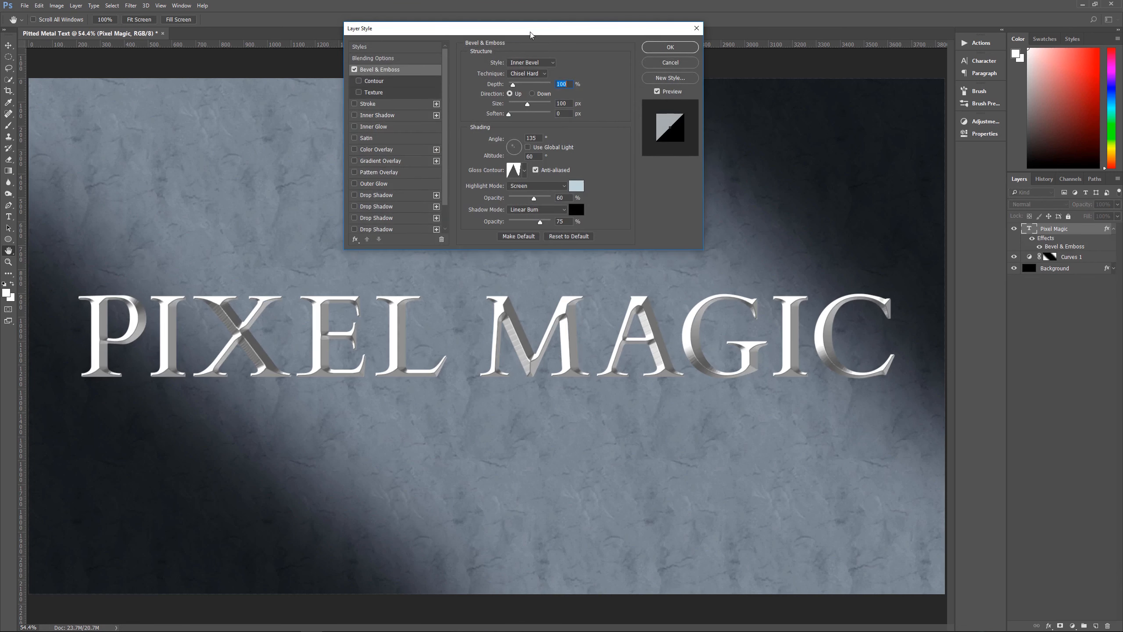
{"action": "left_click_drag", "start_coordinate": [530, 31], "coordinate": [521, 36]}
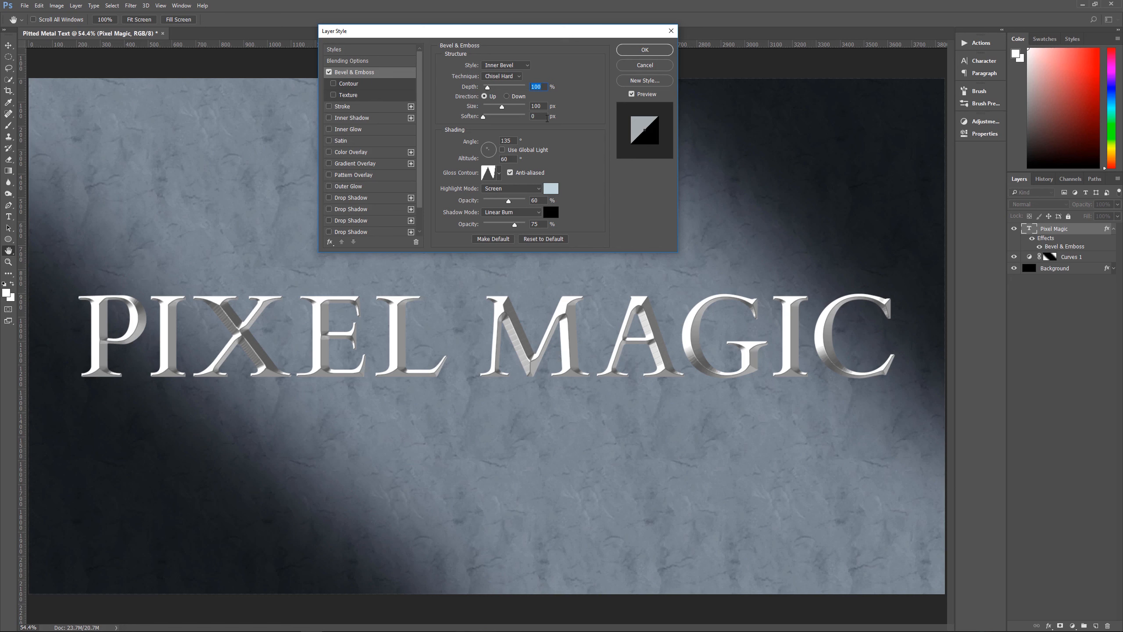
Open the bevel's gloss contour for editing beside the layer style settings and apply the Linear preset
{"action": "left_click", "coordinate": [487, 173]}
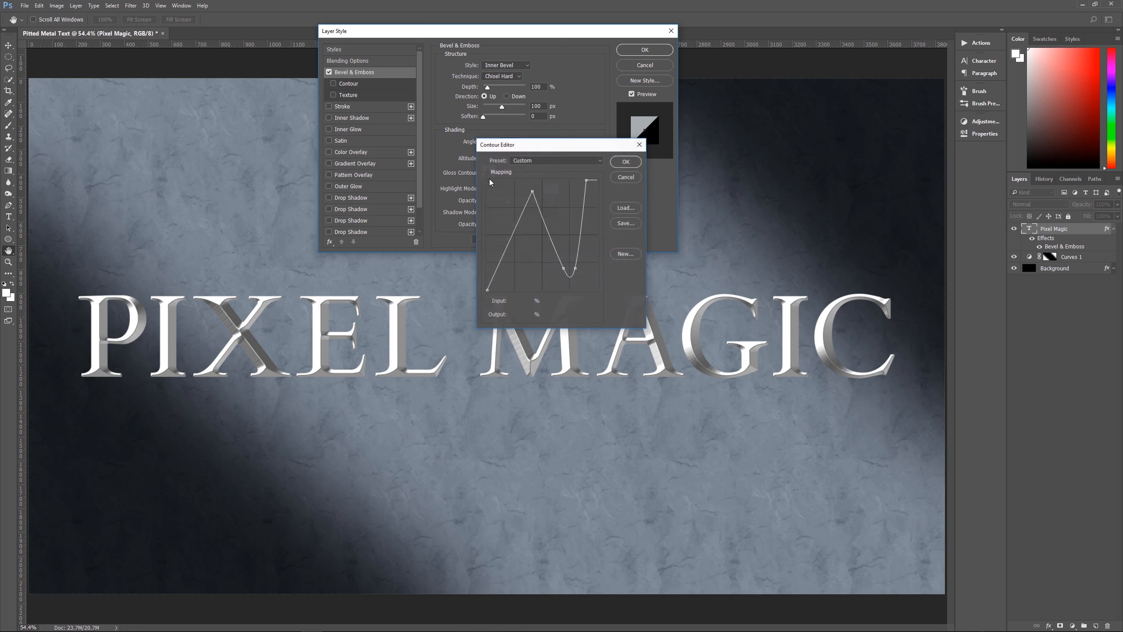
{"action": "mouse_move", "coordinate": [533, 143]}
{"action": "left_mouse_down"}
{"action": "mouse_move", "coordinate": [636, 173]}
{"action": "mouse_move", "coordinate": [726, 70]}
{"action": "left_mouse_up"}
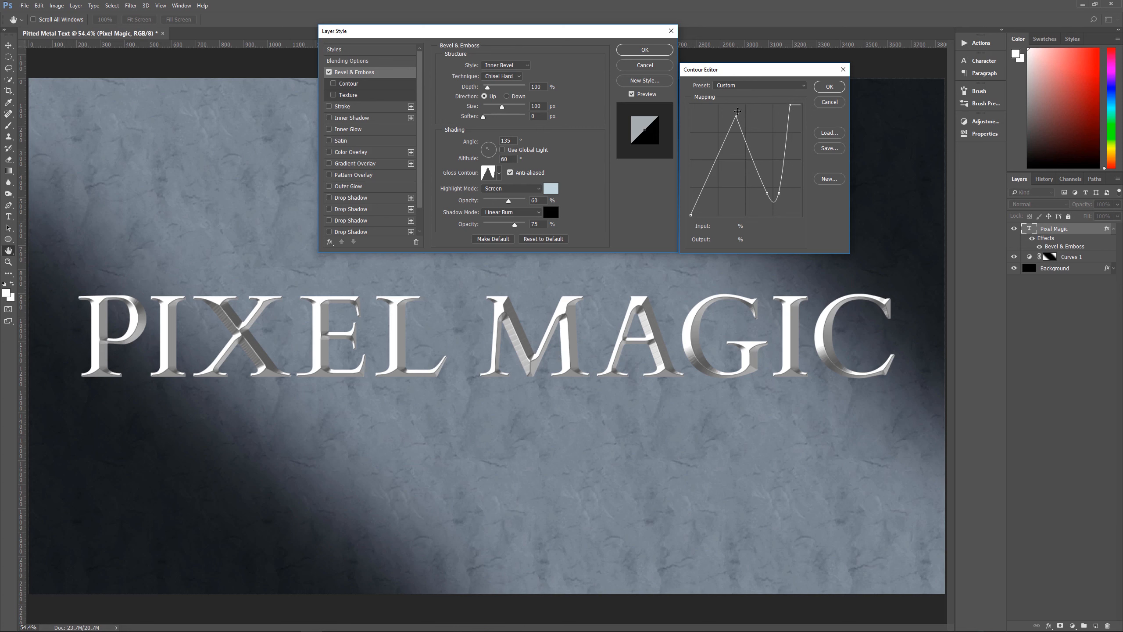
{"action": "left_click", "coordinate": [742, 86]}
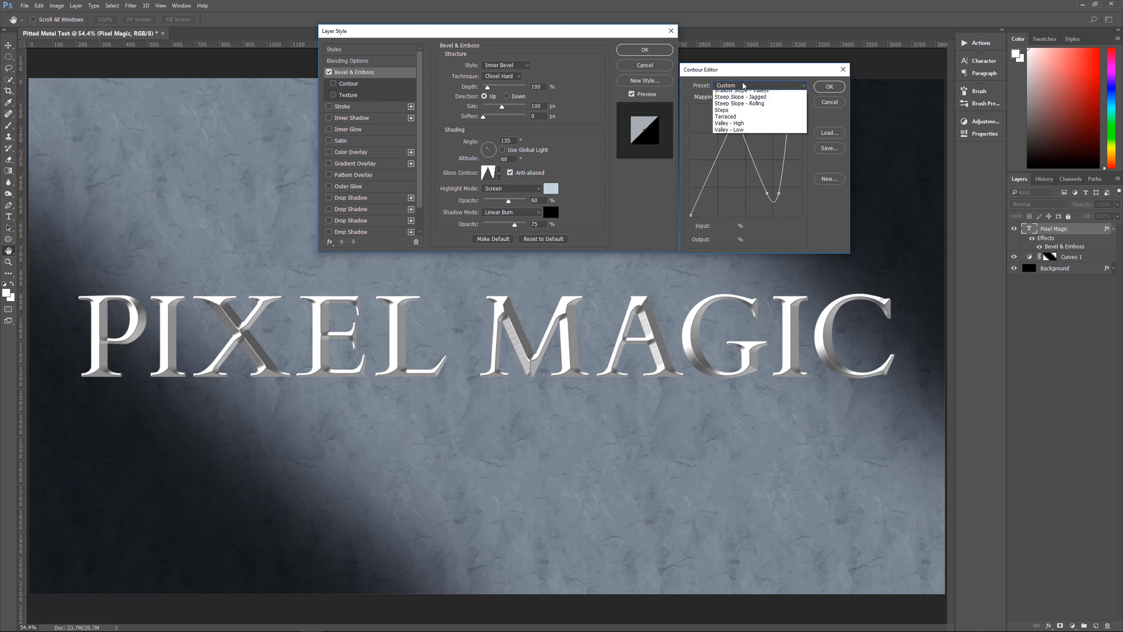
{"action": "left_click", "coordinate": [740, 123]}
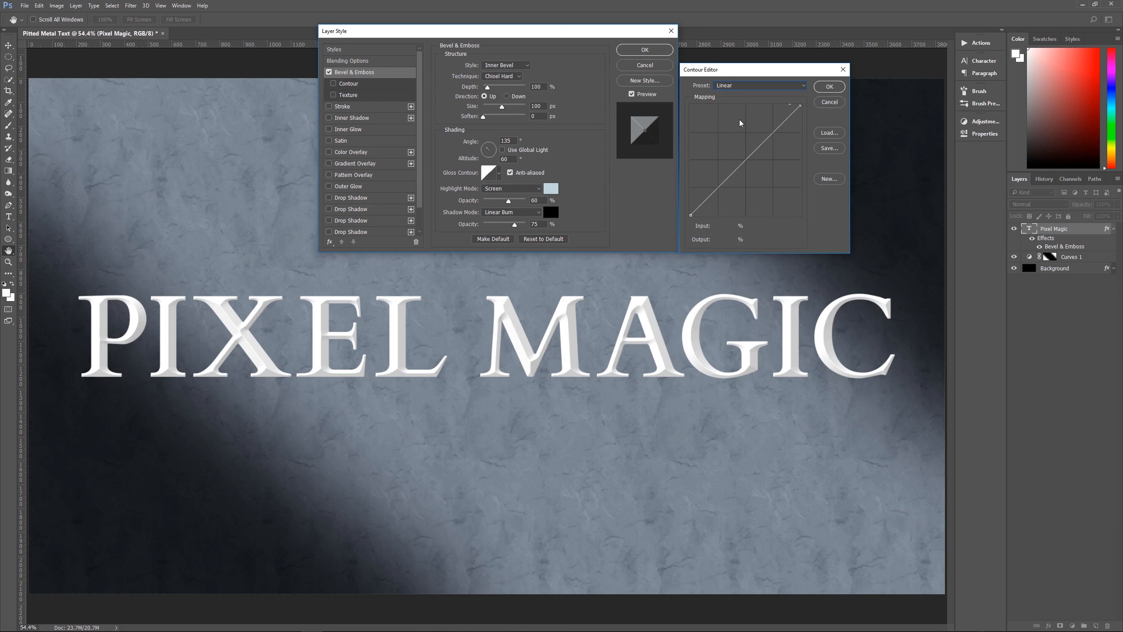
Add a corner point to the bevel's gloss contour at 40% input and 90% output
{"action": "left_click", "coordinate": [732, 175]}
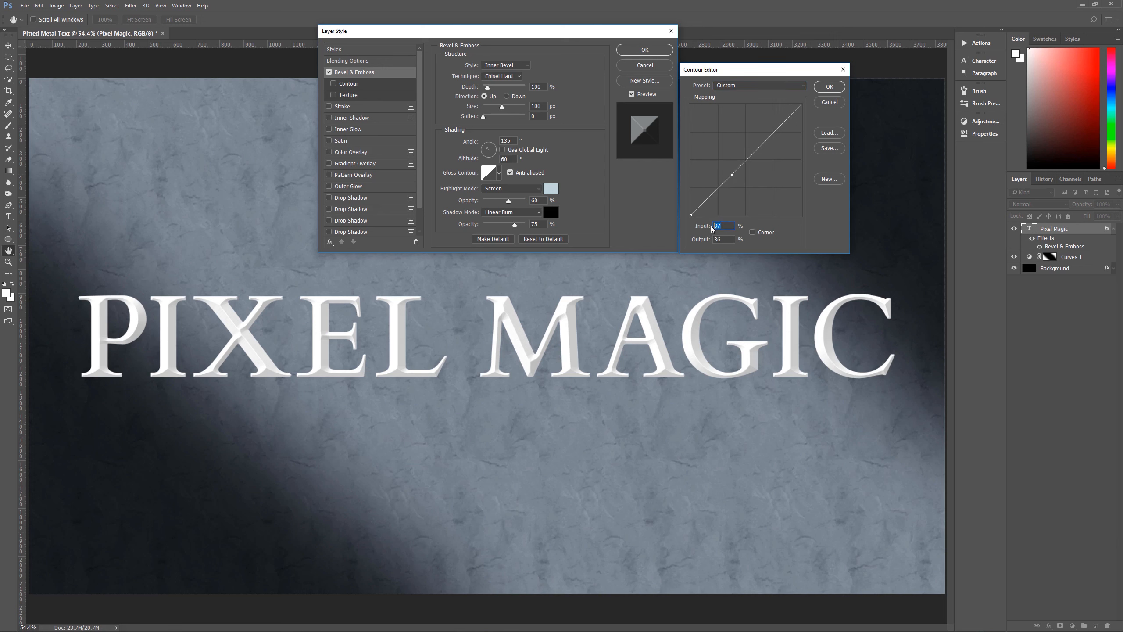
{"action": "type", "text": "40"}
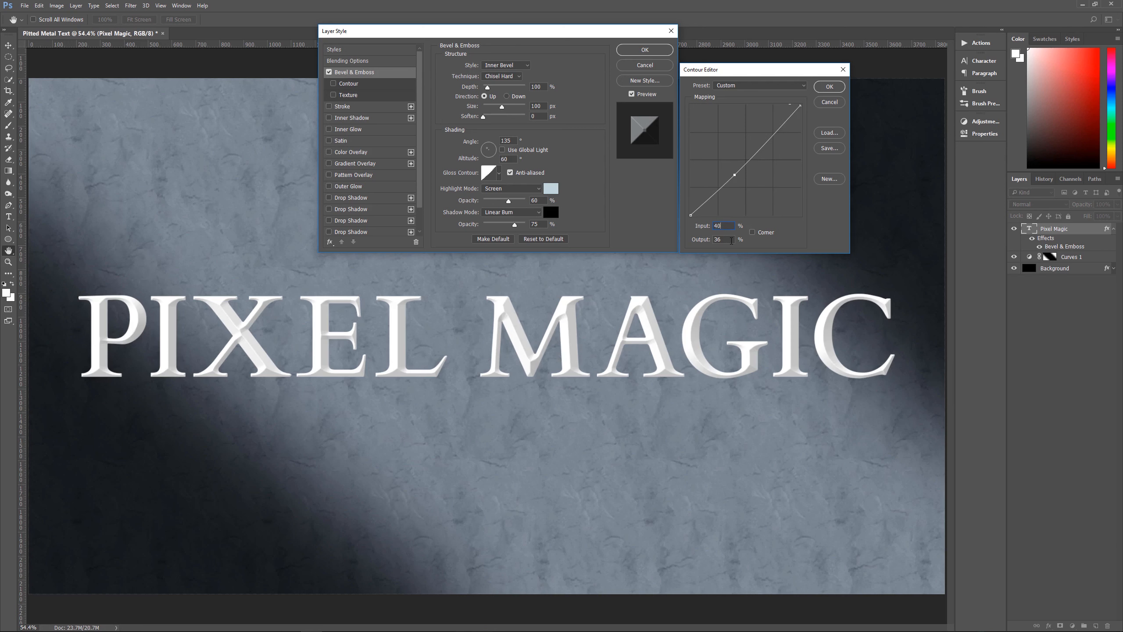
{"action": "key", "text": "Tab"}
{"action": "type", "text": "90"}
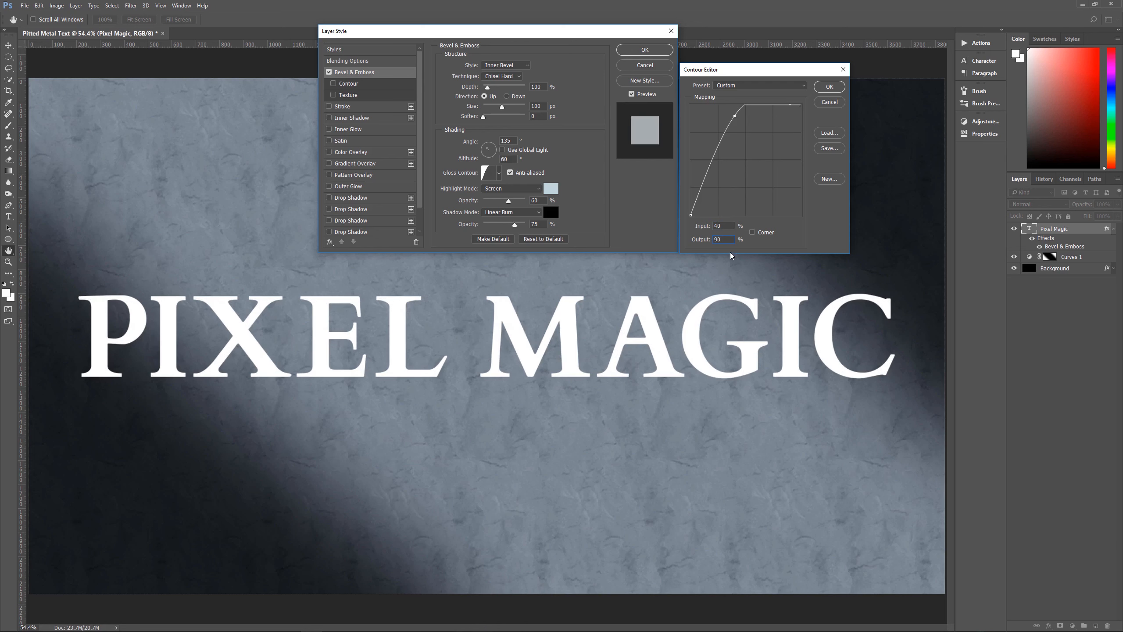
{"action": "left_click", "coordinate": [752, 232]}
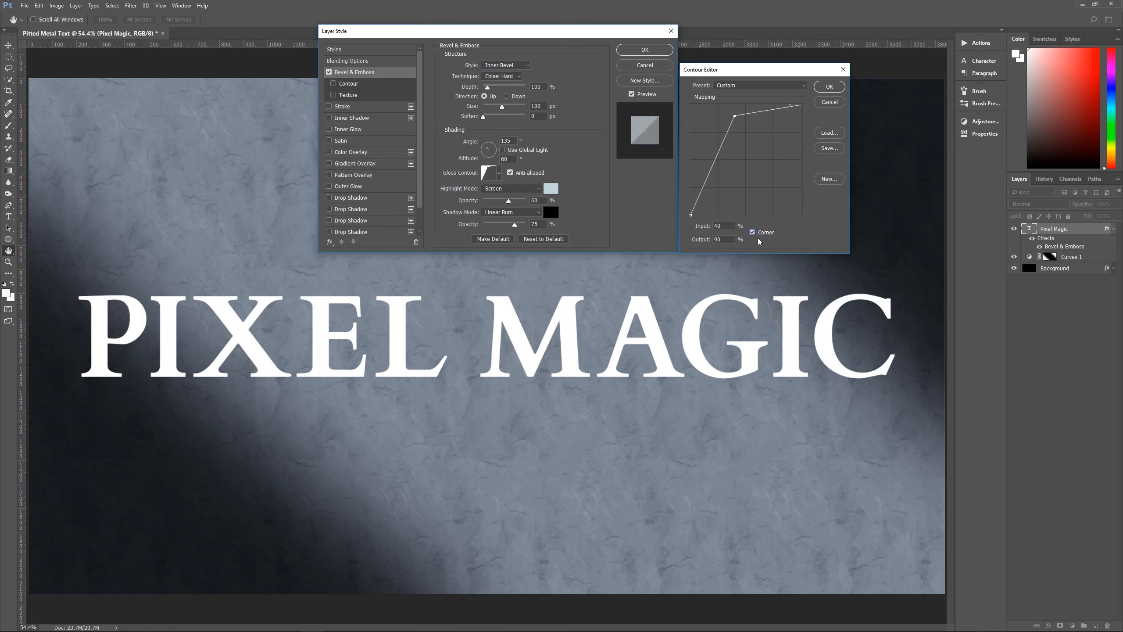
Add a second point to the gloss contour at 69% input and 20% output
{"action": "left_click", "coordinate": [751, 113]}
{"action": "left_click_drag", "start_coordinate": [722, 225], "coordinate": [694, 228]}
{"action": "type", "text": "69"}
{"action": "left_click_drag", "start_coordinate": [722, 240], "coordinate": [706, 242]}
{"action": "type", "text": "20"}
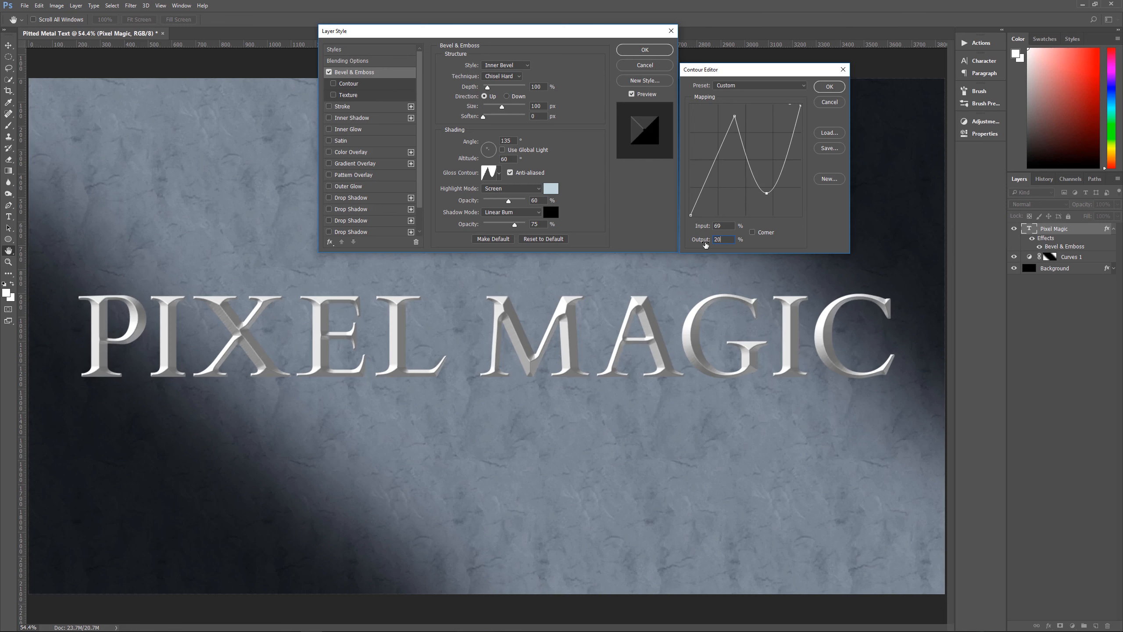
Add a third point to the gloss contour at 80% input and 20% output
{"action": "left_click", "coordinate": [777, 183]}
{"action": "left_click_drag", "start_coordinate": [723, 226], "coordinate": [708, 230]}
{"action": "type", "text": "80"}
{"action": "key", "text": "Tab"}
{"action": "type", "text": "20"}
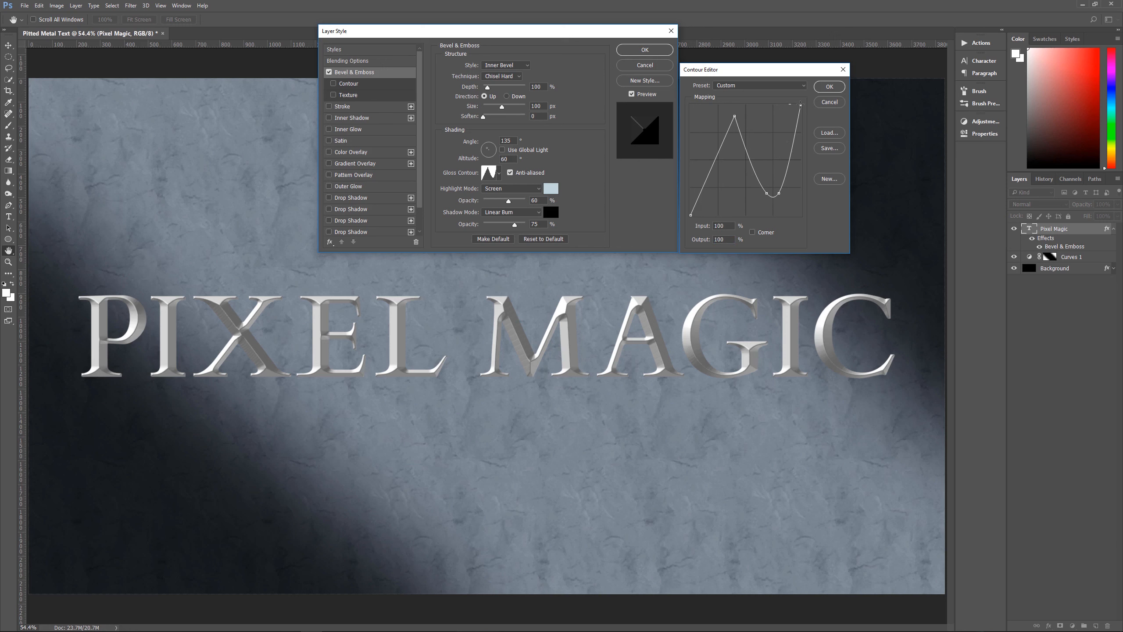
Move the gloss contour's upper end point to 90% input and accept the custom contour
{"action": "double_click", "coordinate": [726, 225]}
{"action": "type", "text": "90"}
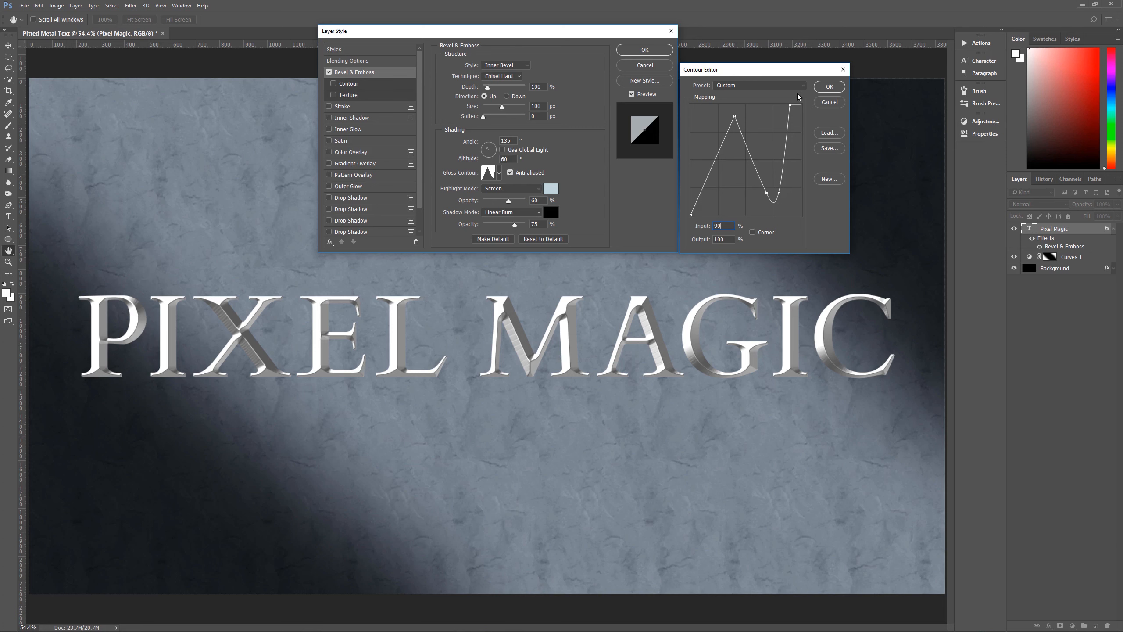
{"action": "left_click", "coordinate": [830, 87]}
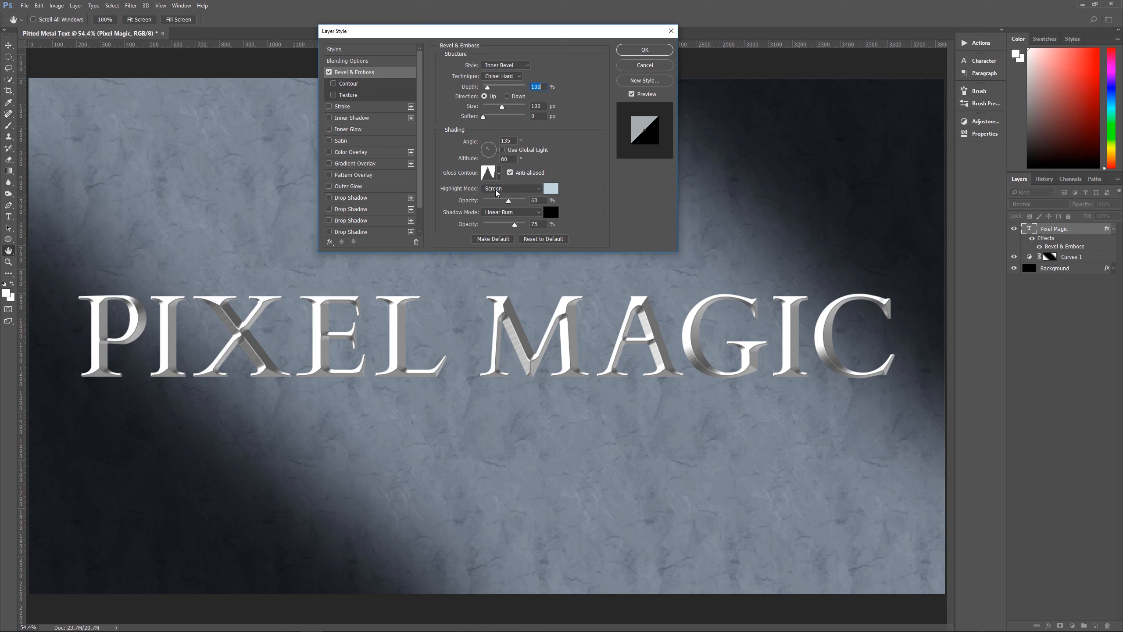
Check the bevel's highlight colour and shadow colour values, accepting both as they are
{"action": "left_click", "coordinate": [550, 189]}
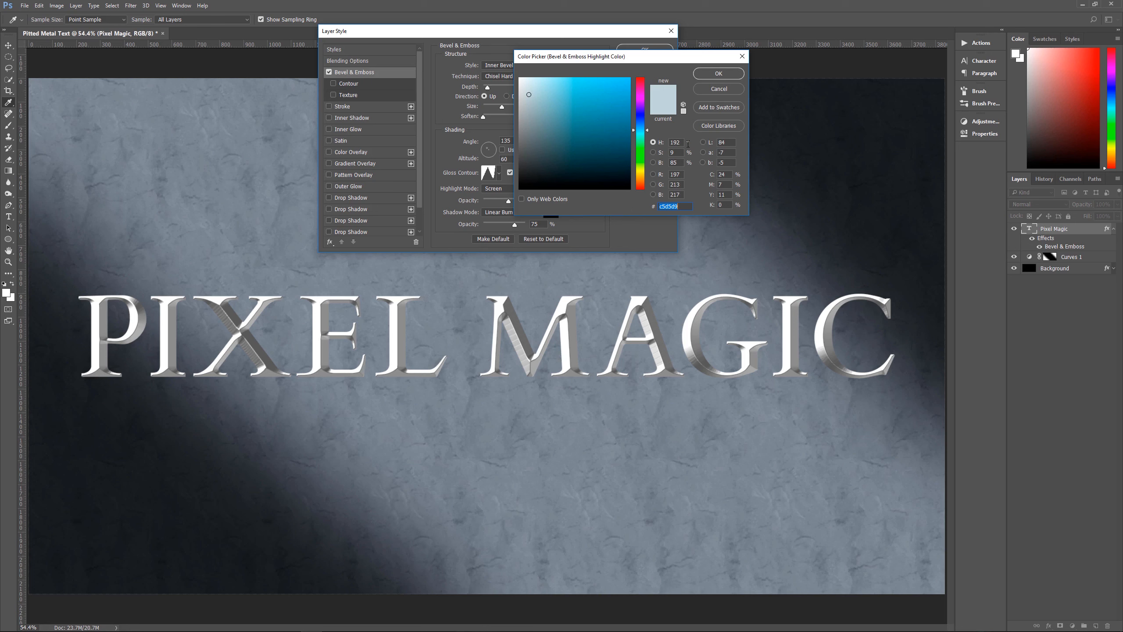
{"action": "left_click", "coordinate": [718, 73]}
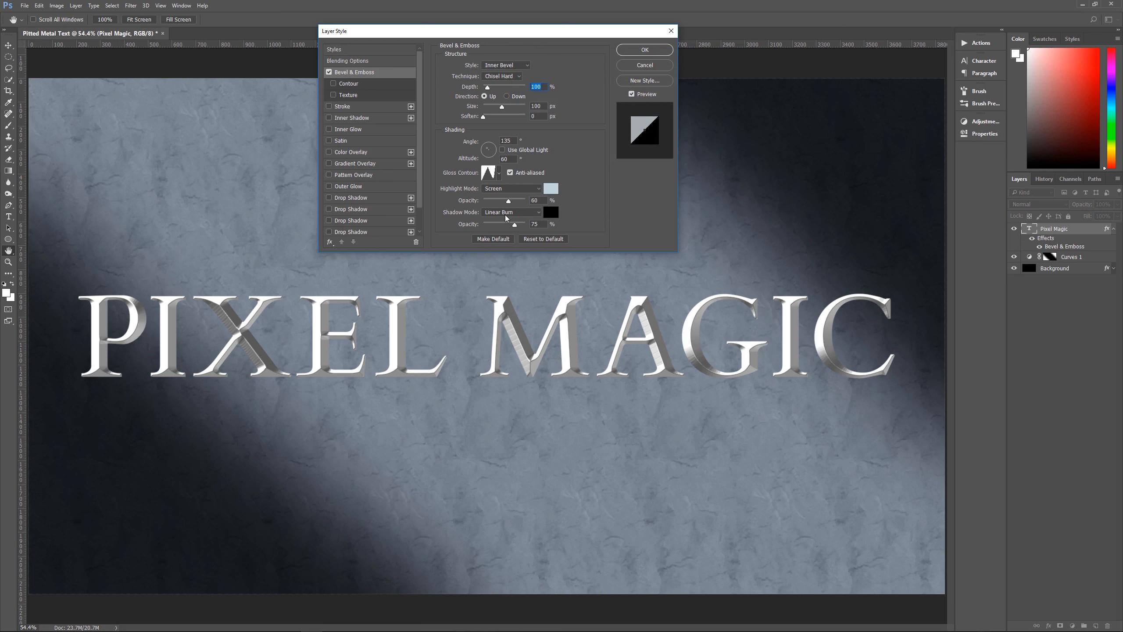
{"action": "left_click", "coordinate": [551, 212]}
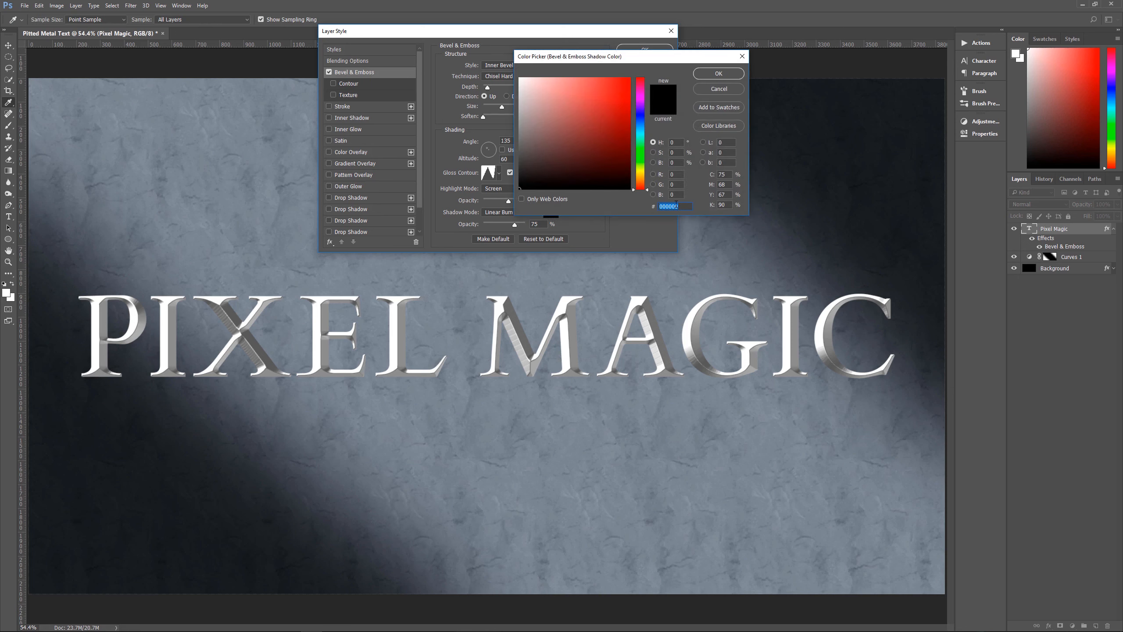
{"action": "left_click", "coordinate": [719, 74]}
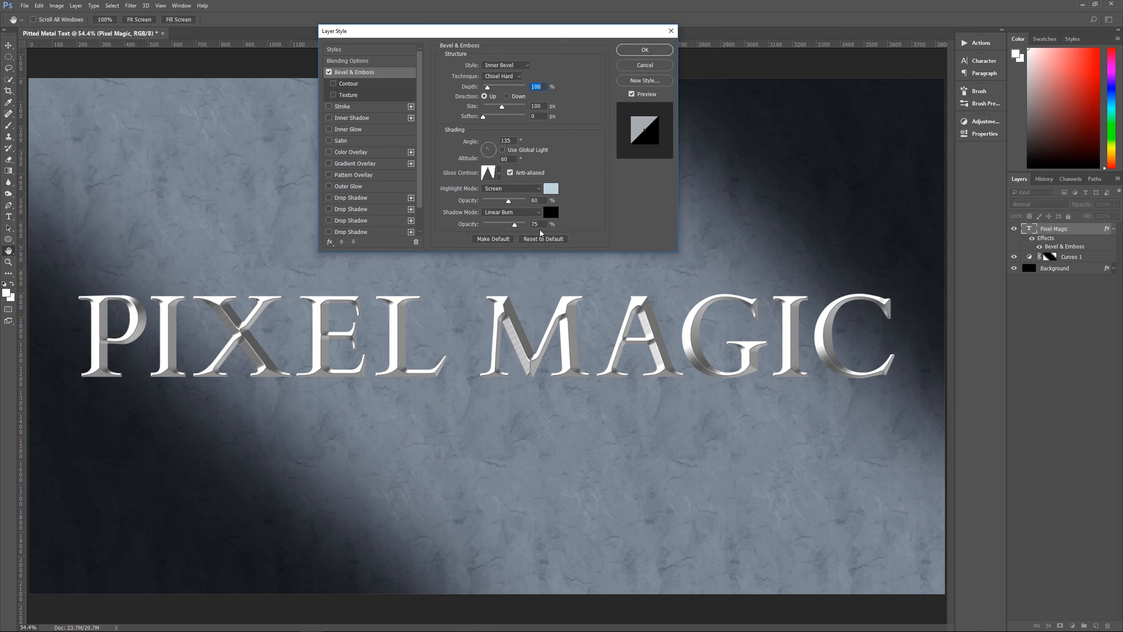
Enable the bevel's Contour option and replace the available contour presets with the Contours set
{"action": "left_click", "coordinate": [345, 84]}
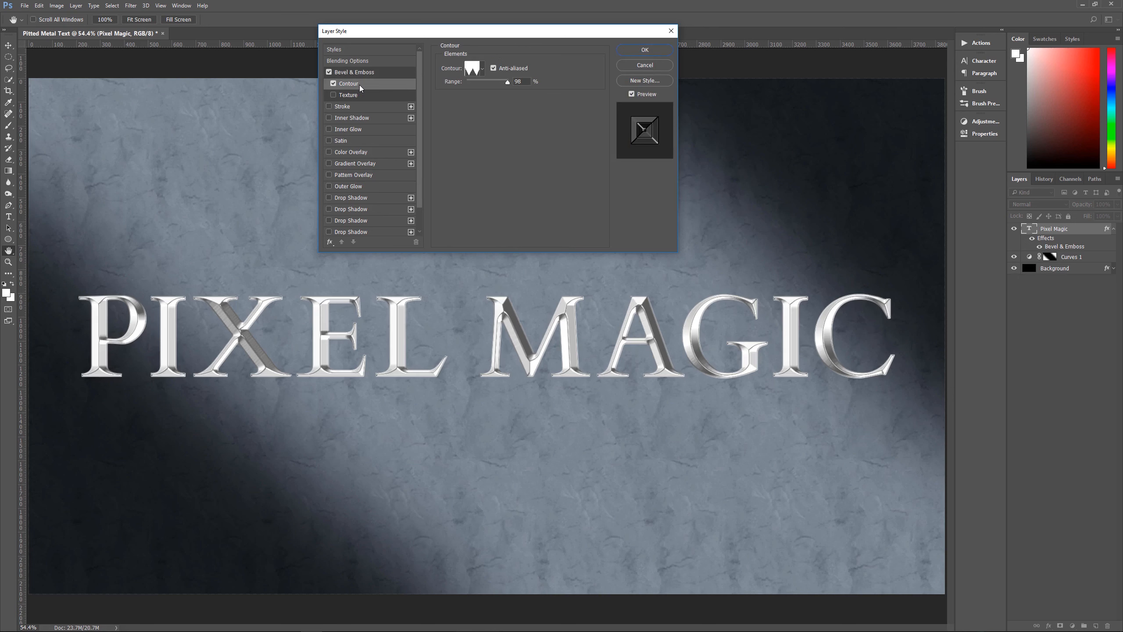
{"action": "left_click", "coordinate": [483, 70]}
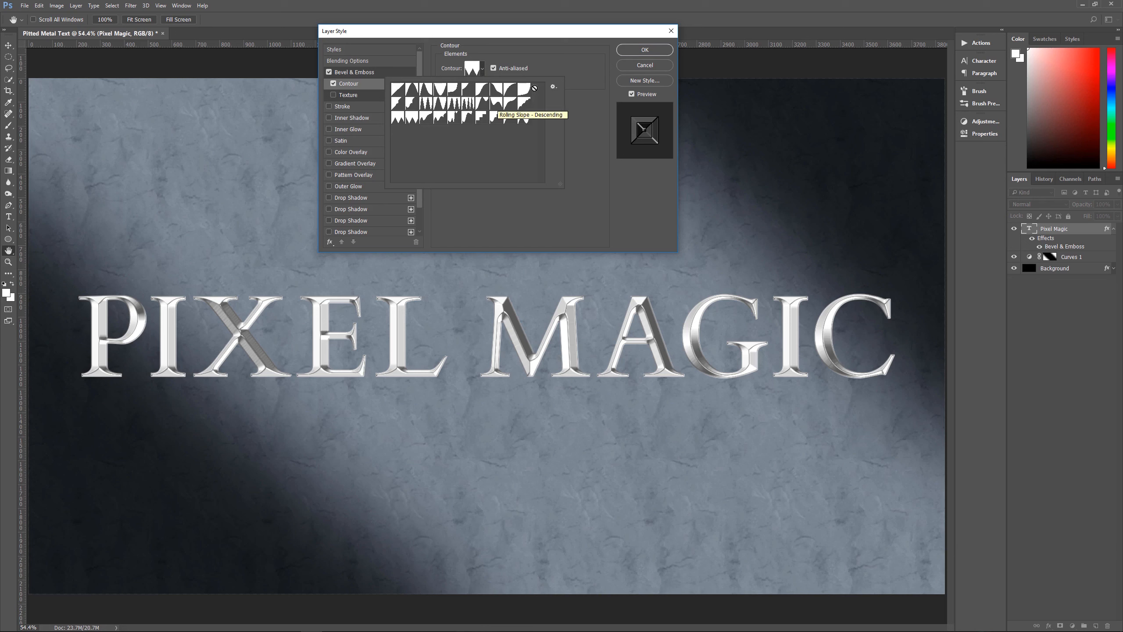
{"action": "left_click", "coordinate": [553, 87]}
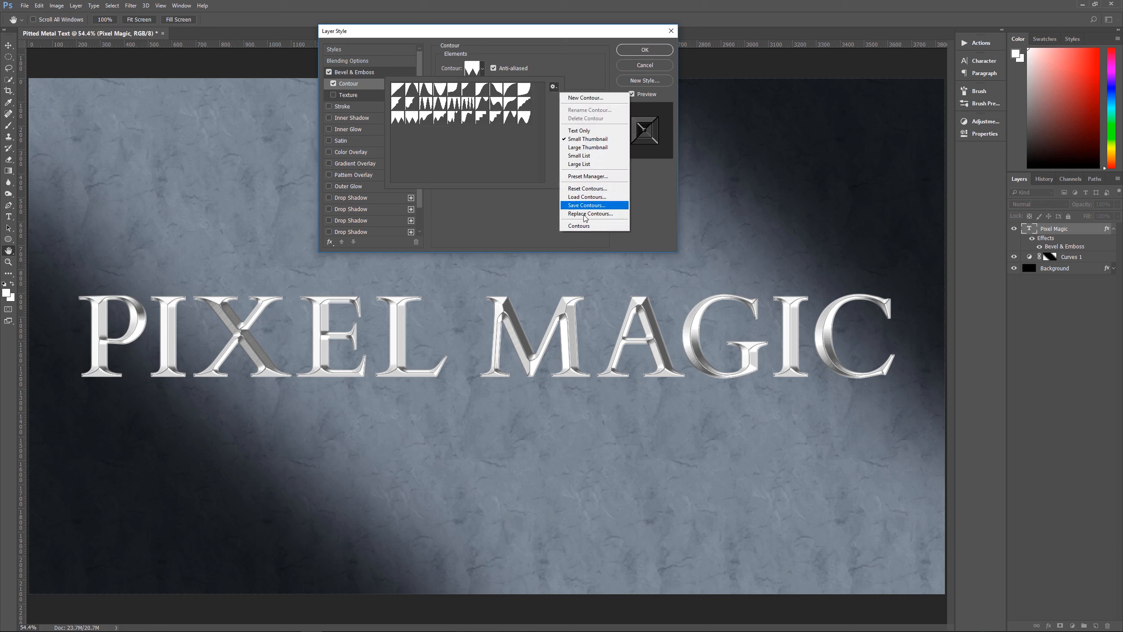
{"action": "left_click", "coordinate": [577, 226]}
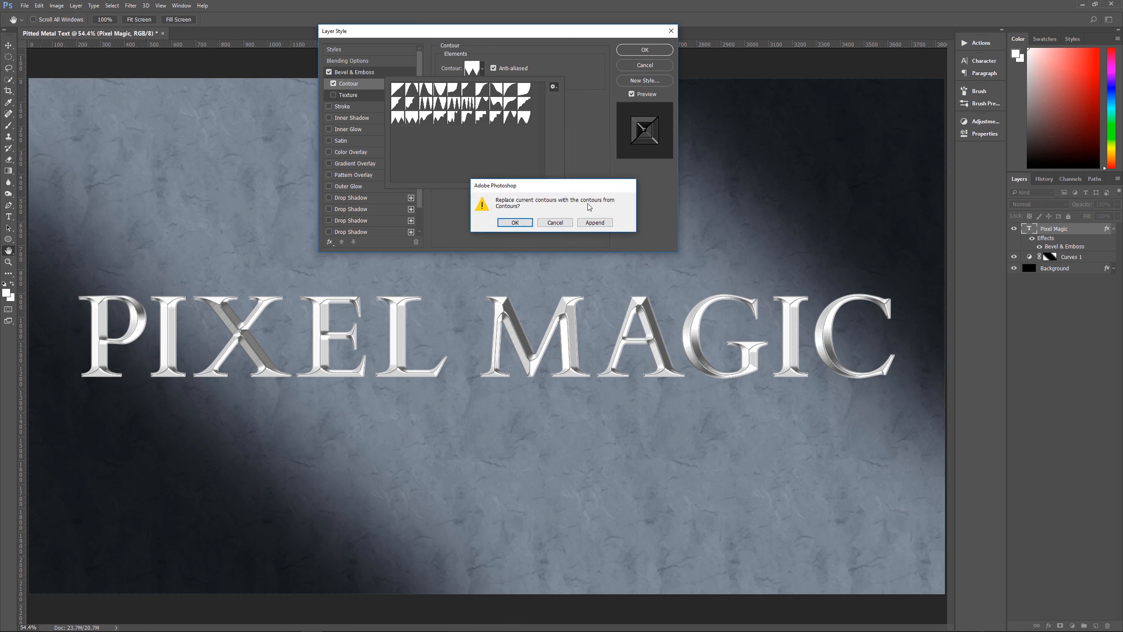
{"action": "left_click", "coordinate": [514, 222]}
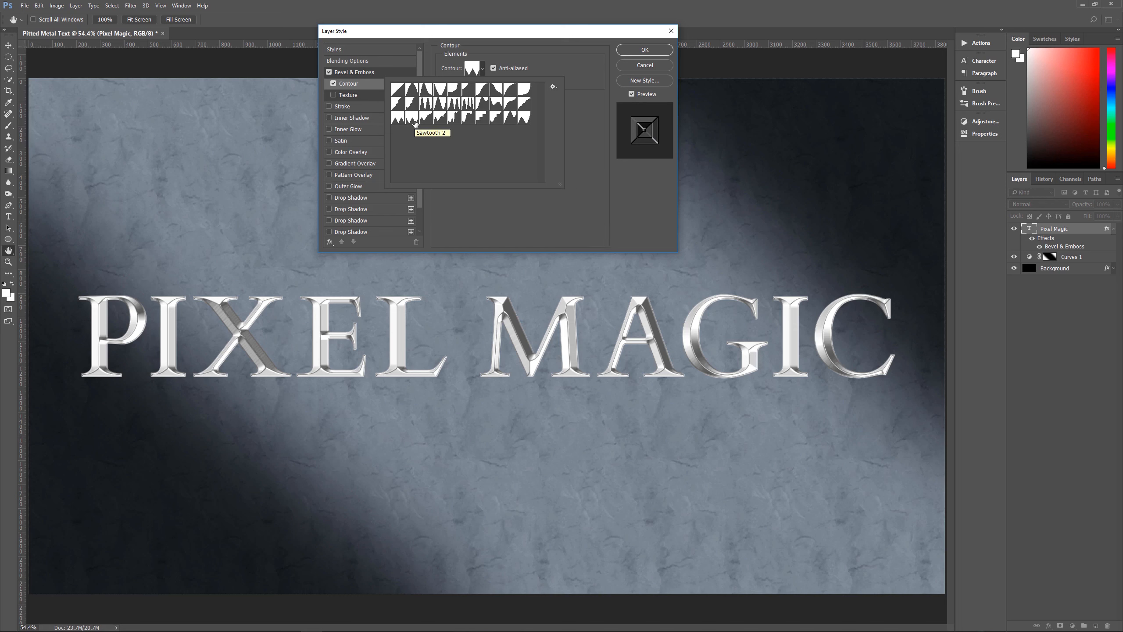
{"action": "left_click", "coordinate": [540, 66]}
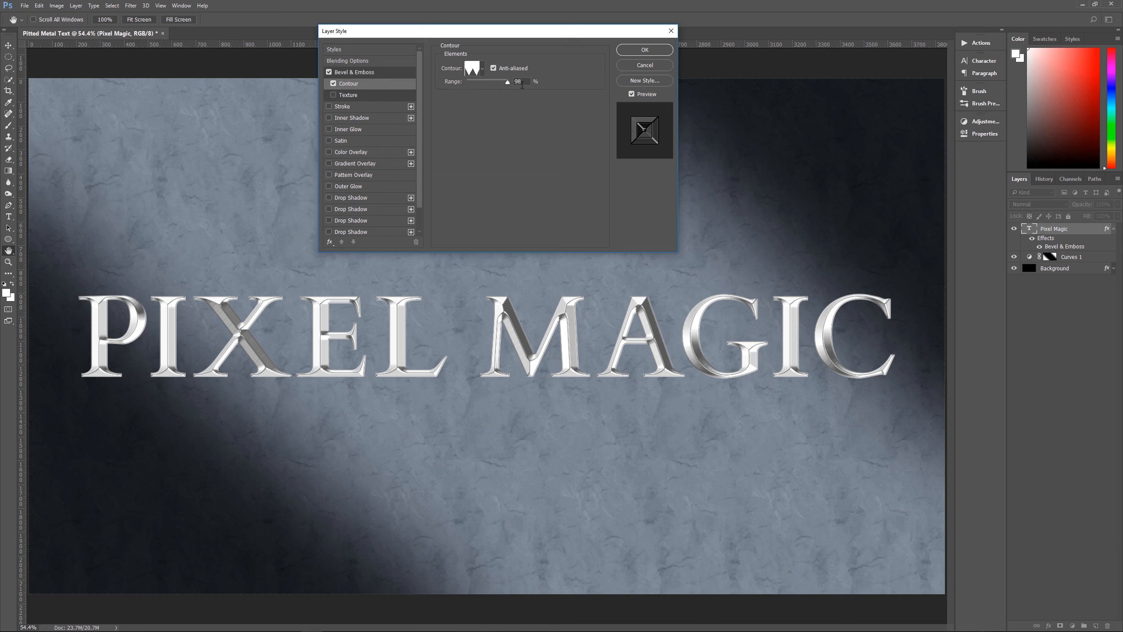
Enable the bevel's Texture option and use the Black Marble pattern for it
{"action": "left_click", "coordinate": [362, 95]}
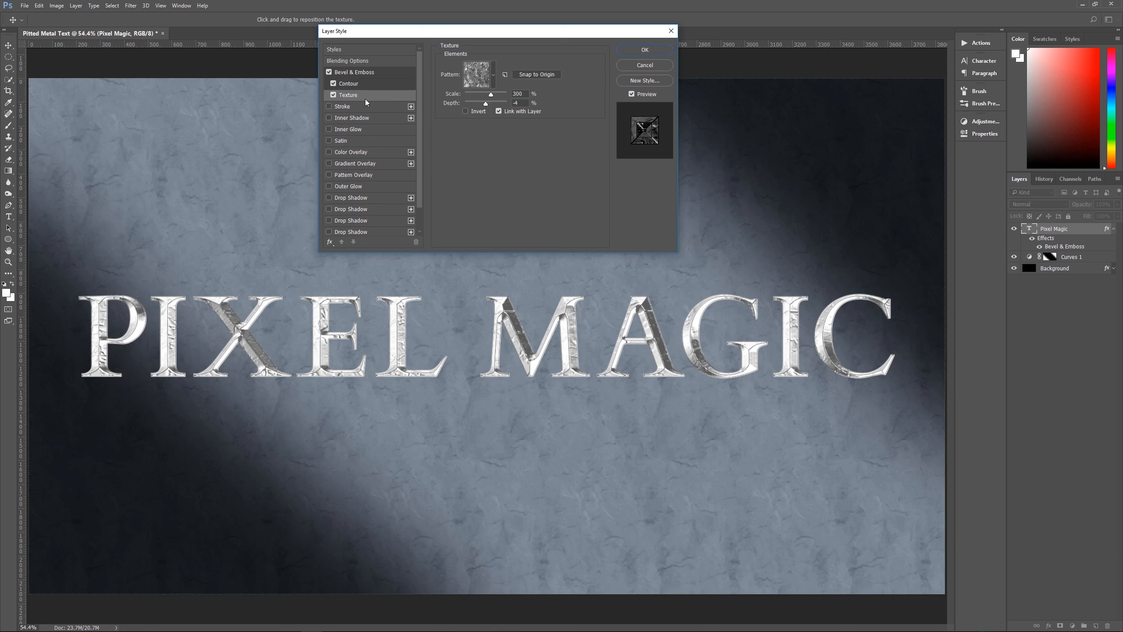
{"action": "left_click", "coordinate": [493, 73]}
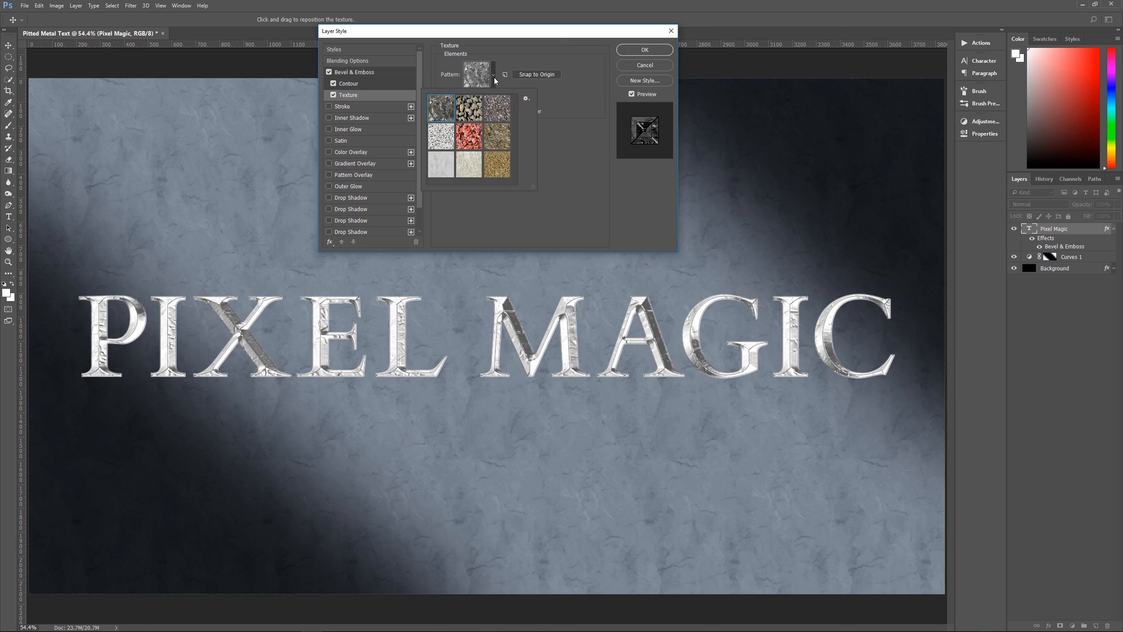
{"action": "left_click", "coordinate": [526, 98]}
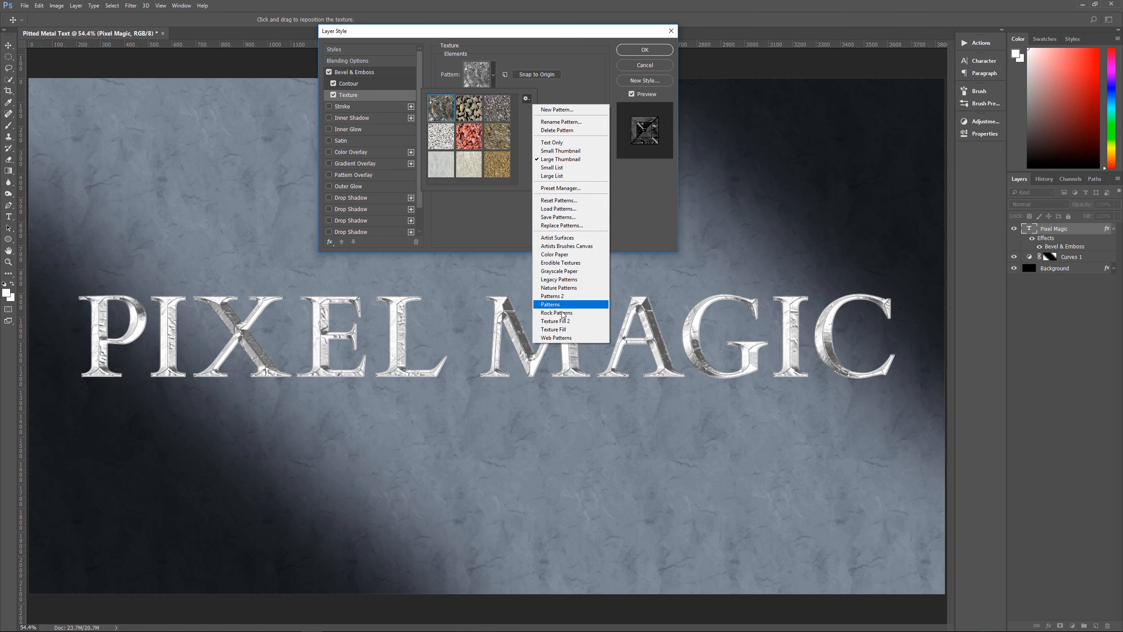
{"action": "left_click", "coordinate": [634, 216]}
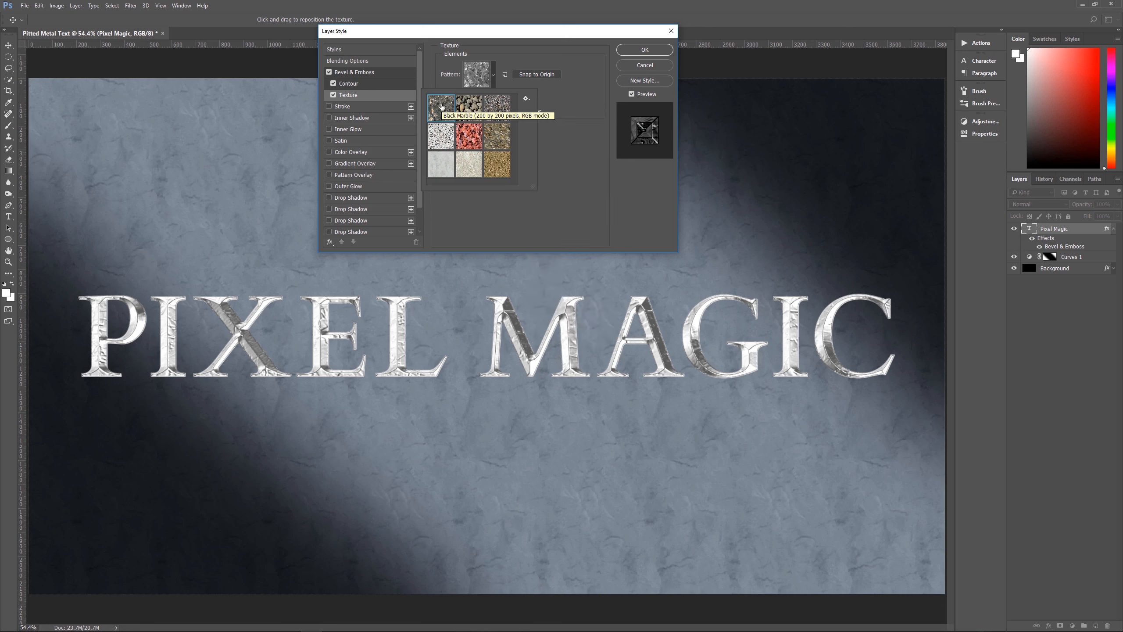
{"action": "left_click", "coordinate": [441, 106]}
{"action": "left_click", "coordinate": [507, 80]}
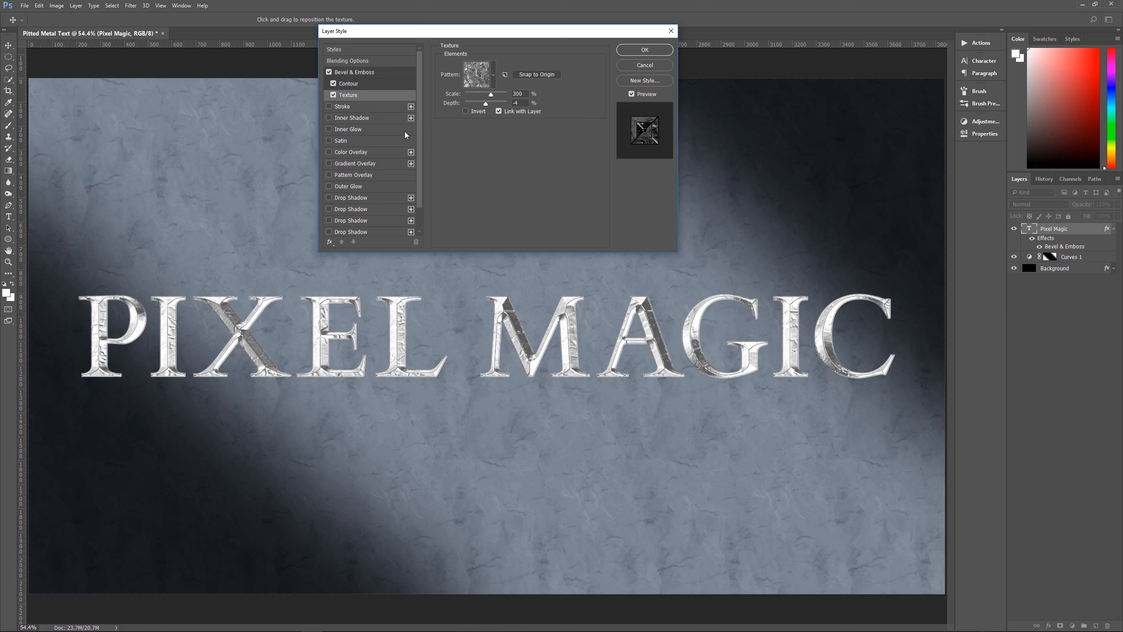
Add a gradient Stroke to the text, reset the gradient presets to the defaults and apply the Black, White gradient
{"action": "left_click", "coordinate": [362, 105]}
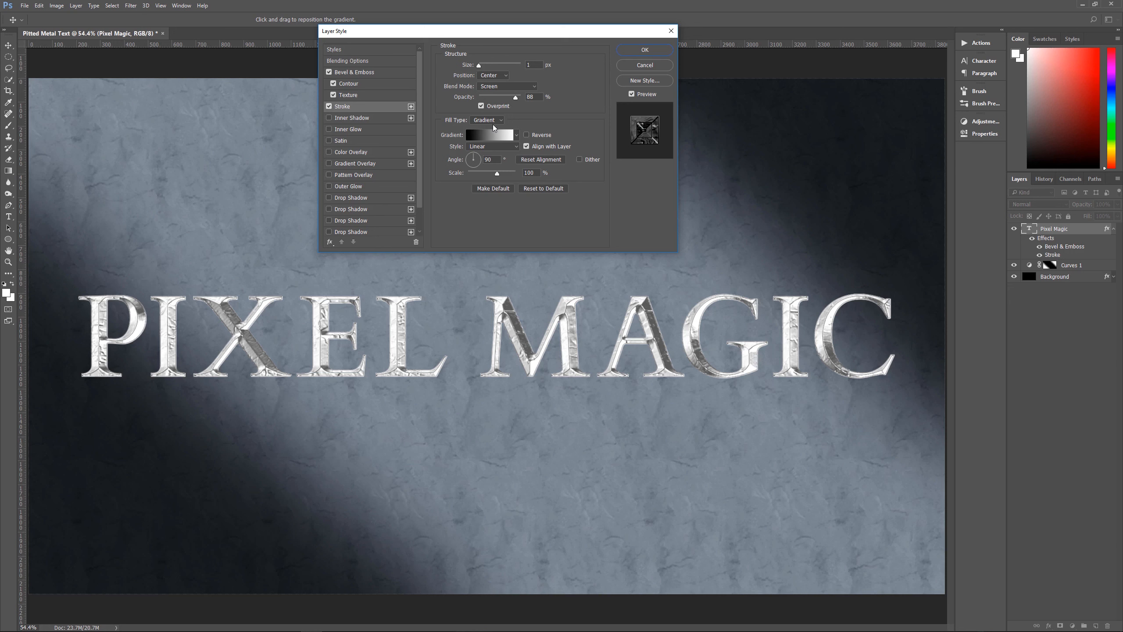
{"action": "left_click", "coordinate": [516, 136]}
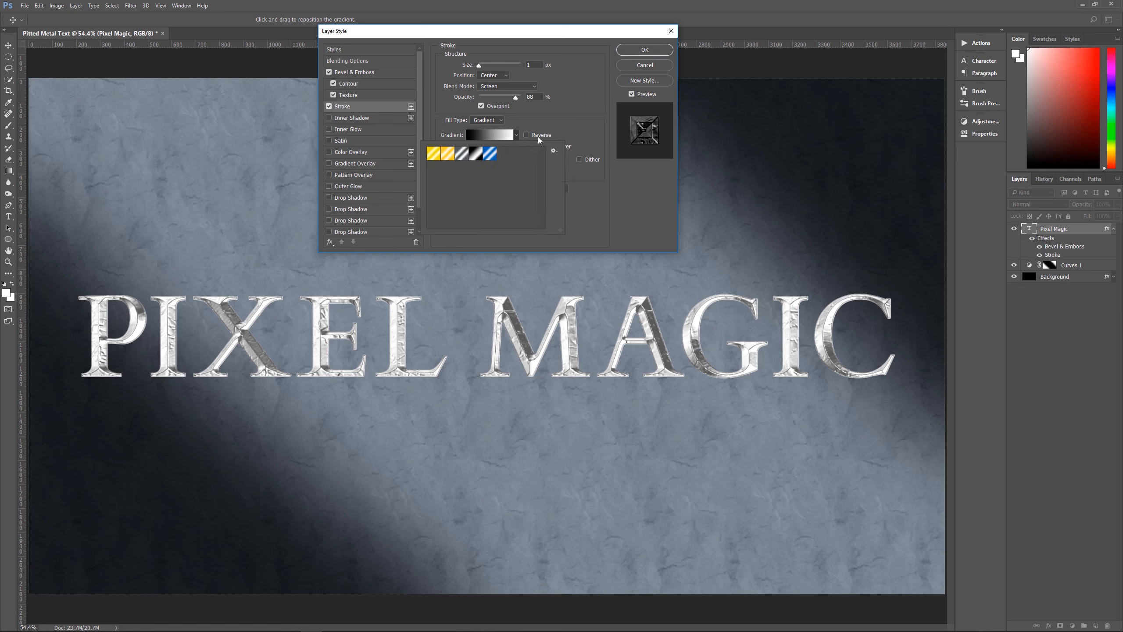
{"action": "left_click", "coordinate": [553, 150]}
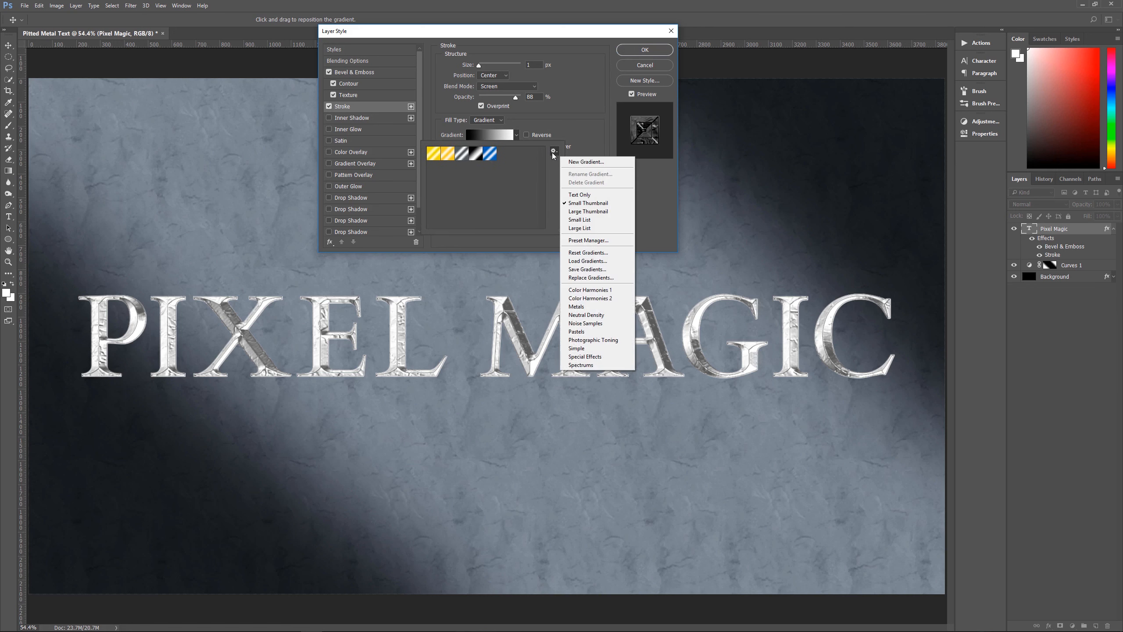
{"action": "left_click", "coordinate": [599, 253]}
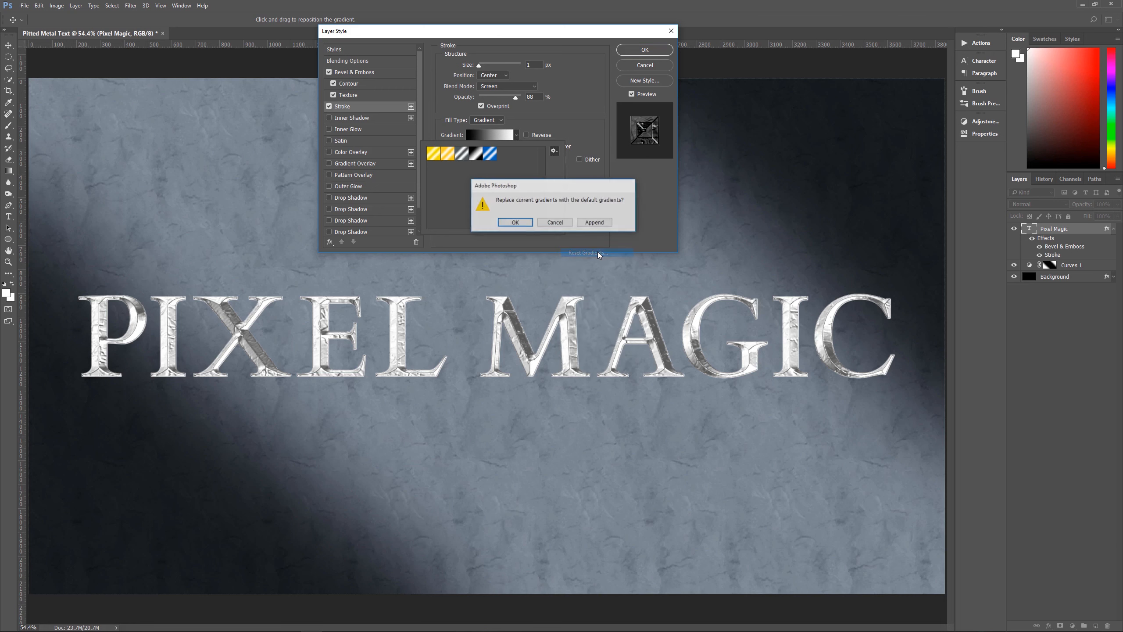
{"action": "left_click", "coordinate": [518, 223]}
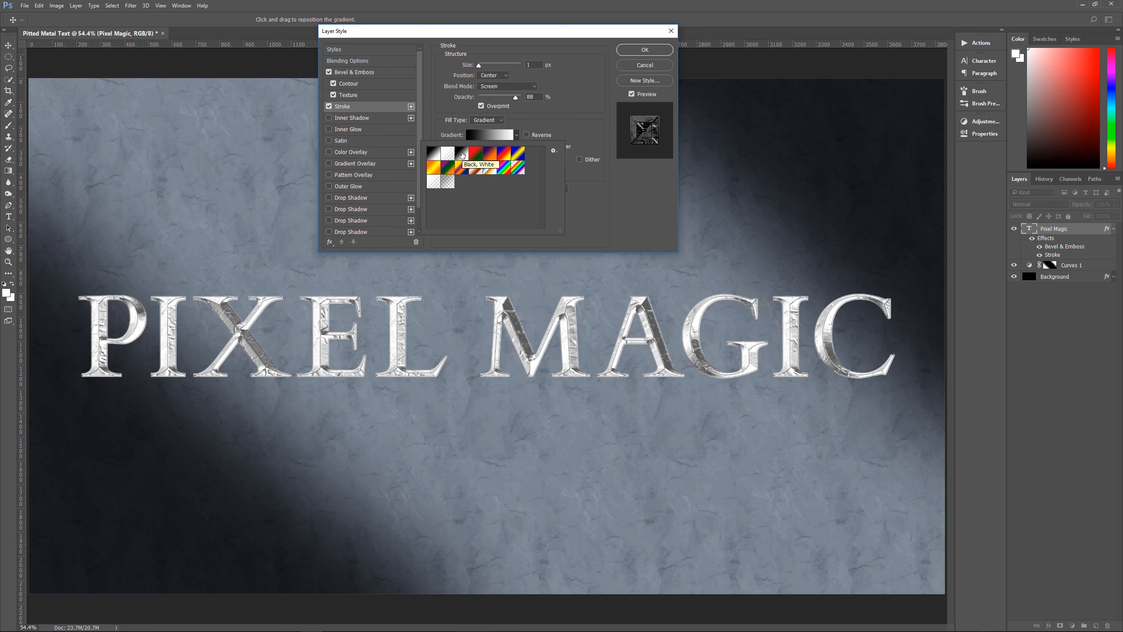
{"action": "left_click", "coordinate": [463, 154]}
{"action": "left_click", "coordinate": [551, 141]}
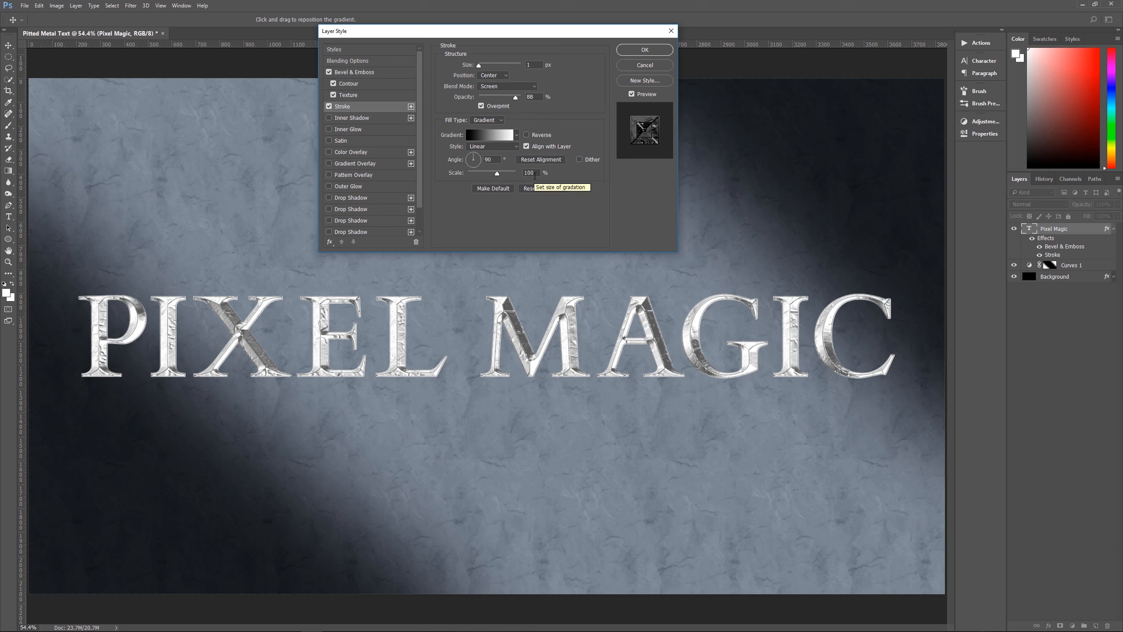
Add an Inner Shadow effect to the text in Multiply mode with black (000000) as its colour
{"action": "left_click", "coordinate": [360, 119]}
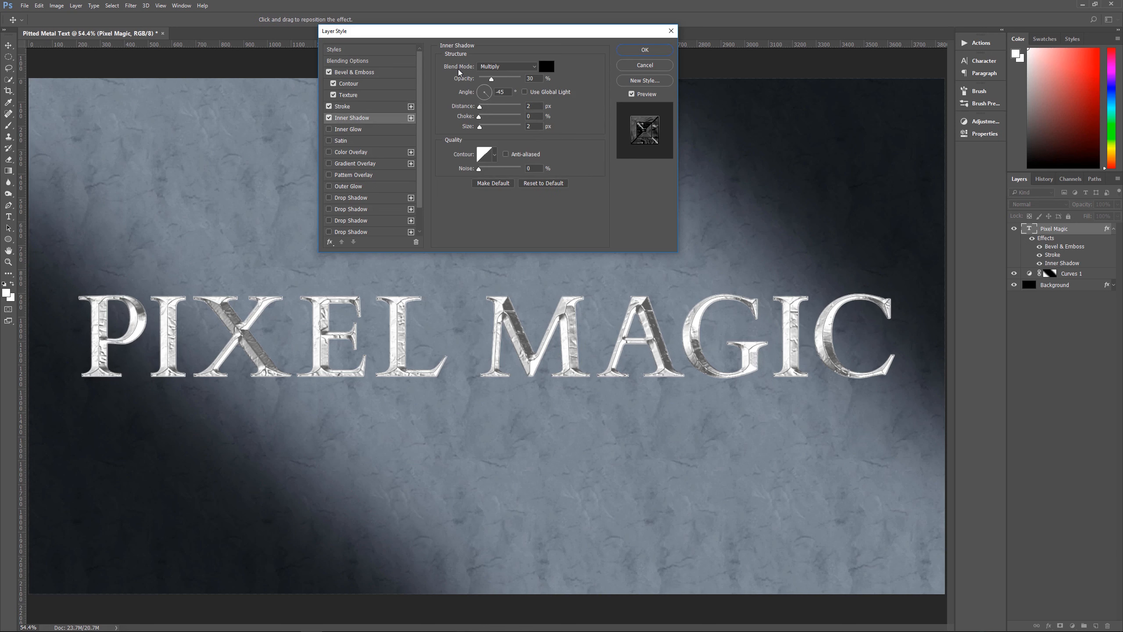
{"action": "left_click", "coordinate": [548, 67]}
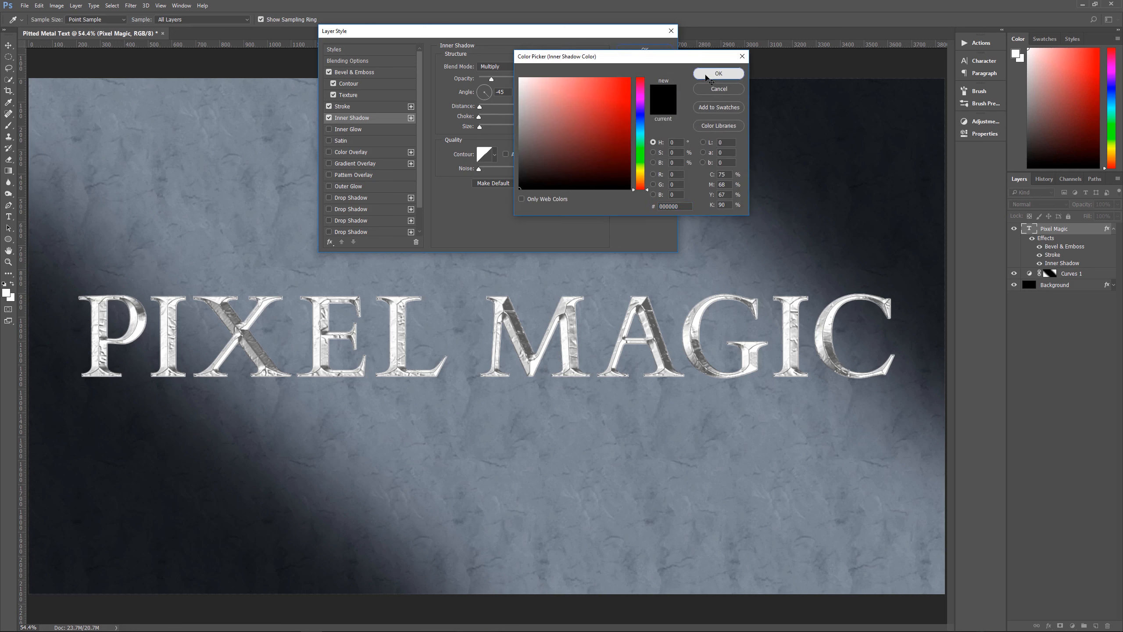
{"action": "left_click", "coordinate": [716, 74]}
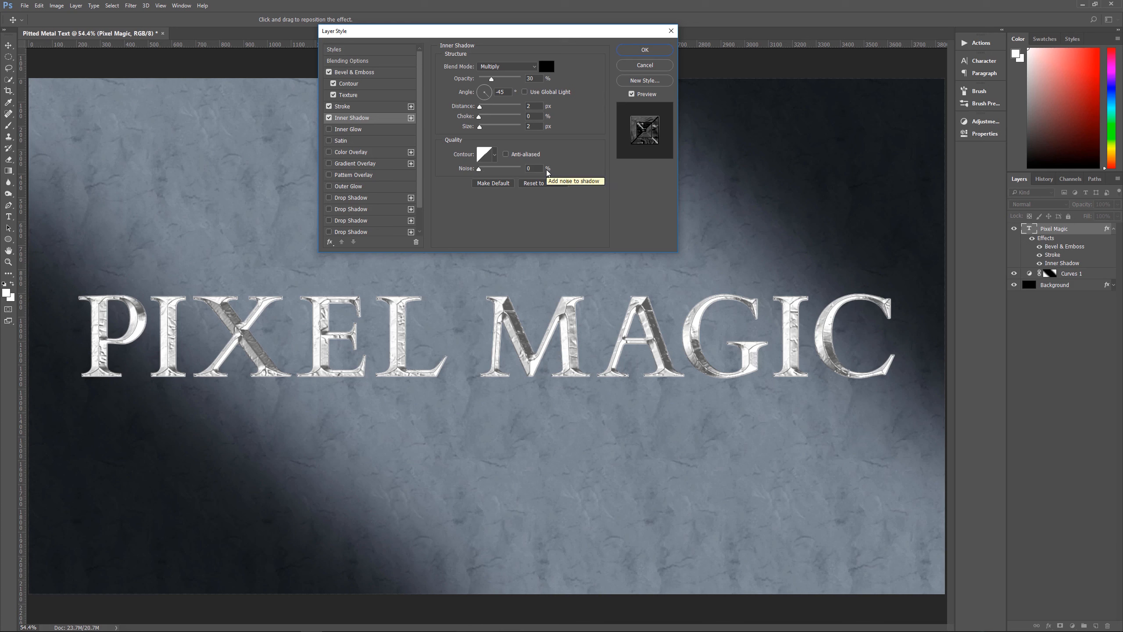
Add an Inner Glow effect to the text in Vivid Light mode with e3e9ec as its colour
{"action": "left_click", "coordinate": [349, 129]}
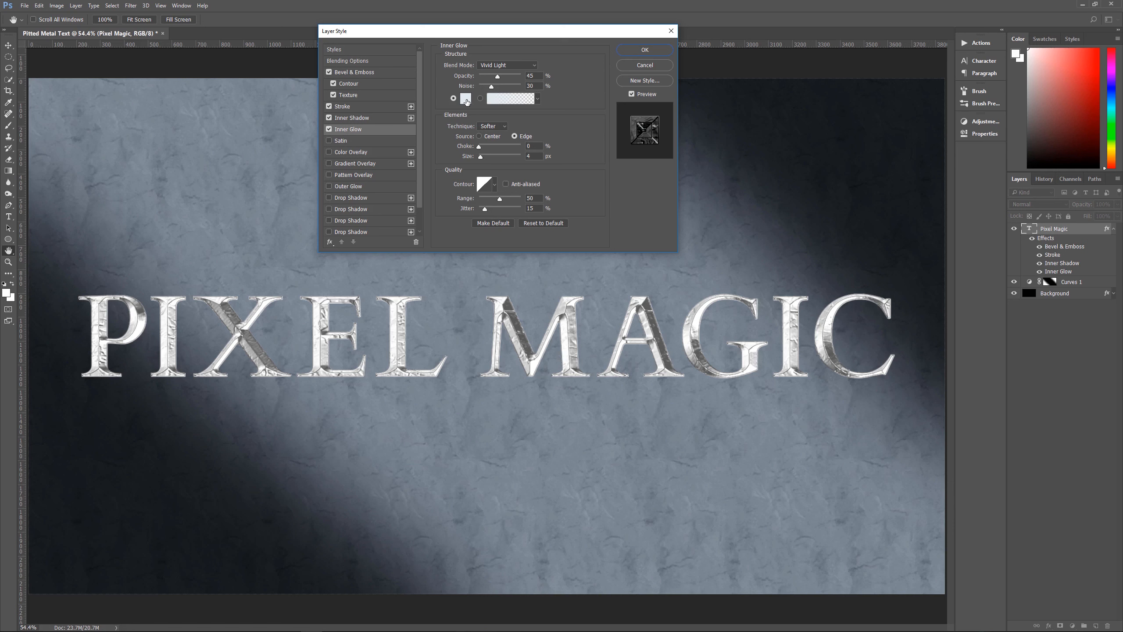
{"action": "left_click", "coordinate": [466, 99]}
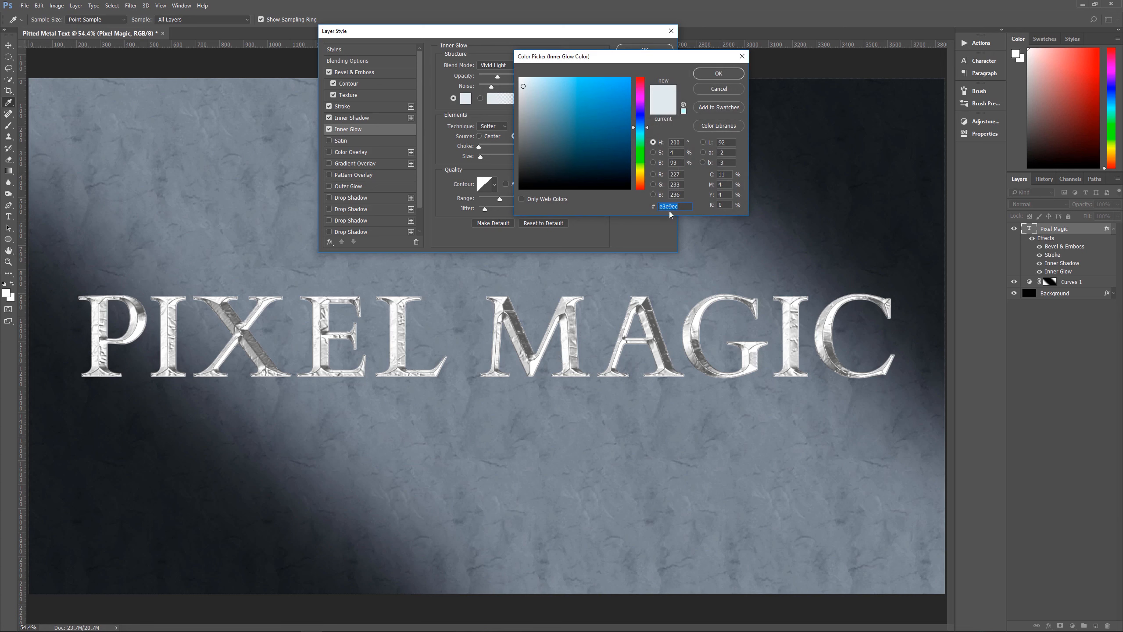
{"action": "left_click", "coordinate": [718, 73]}
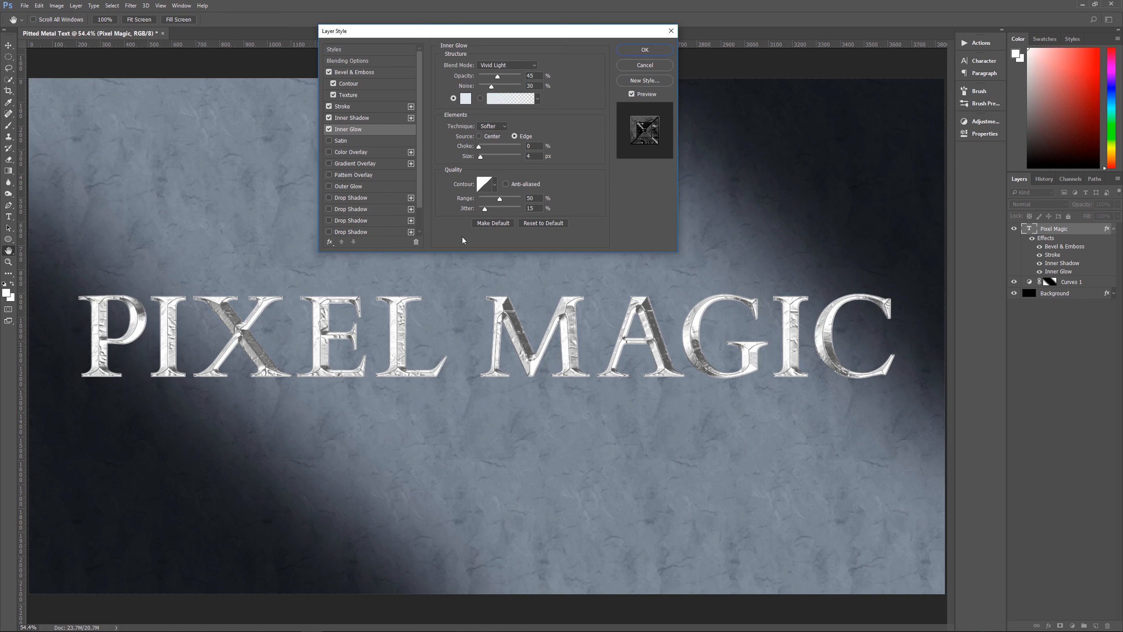
Add a Color Overlay to the text in Color blend mode at 100% opacity with 97a1aa as its colour
{"action": "left_click", "coordinate": [353, 152]}
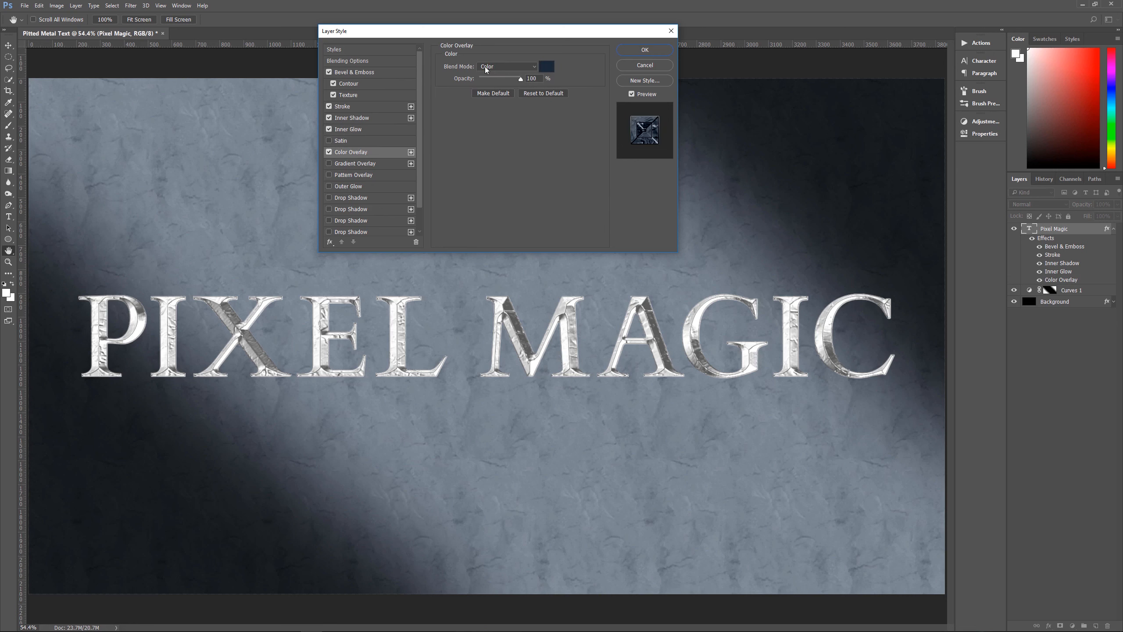
{"action": "left_click", "coordinate": [547, 66]}
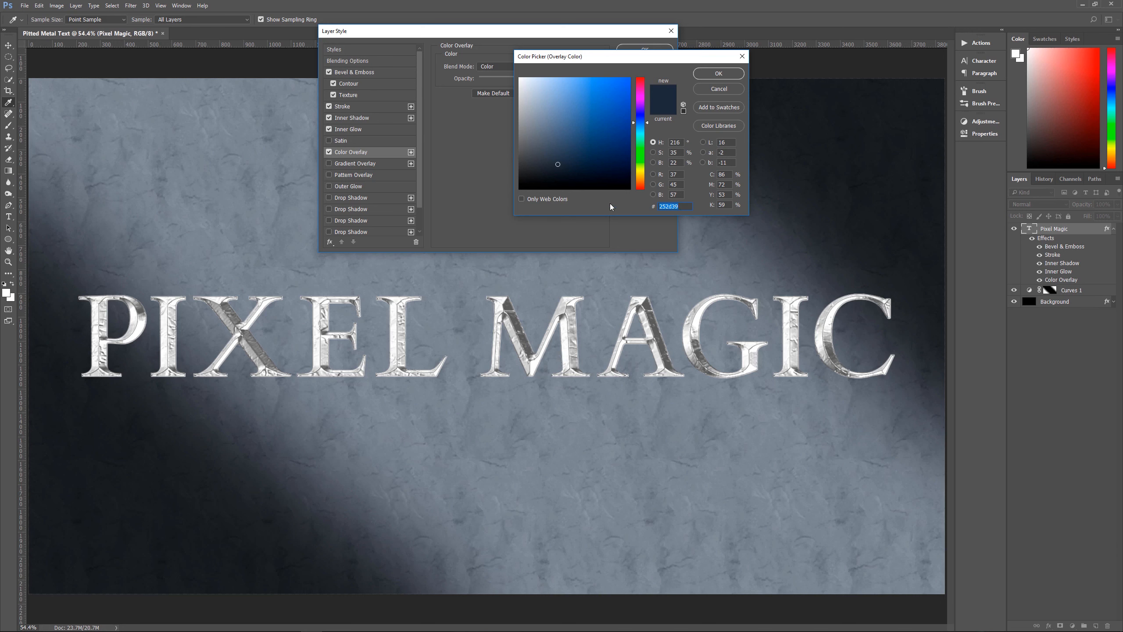
{"action": "type", "text": "97"}
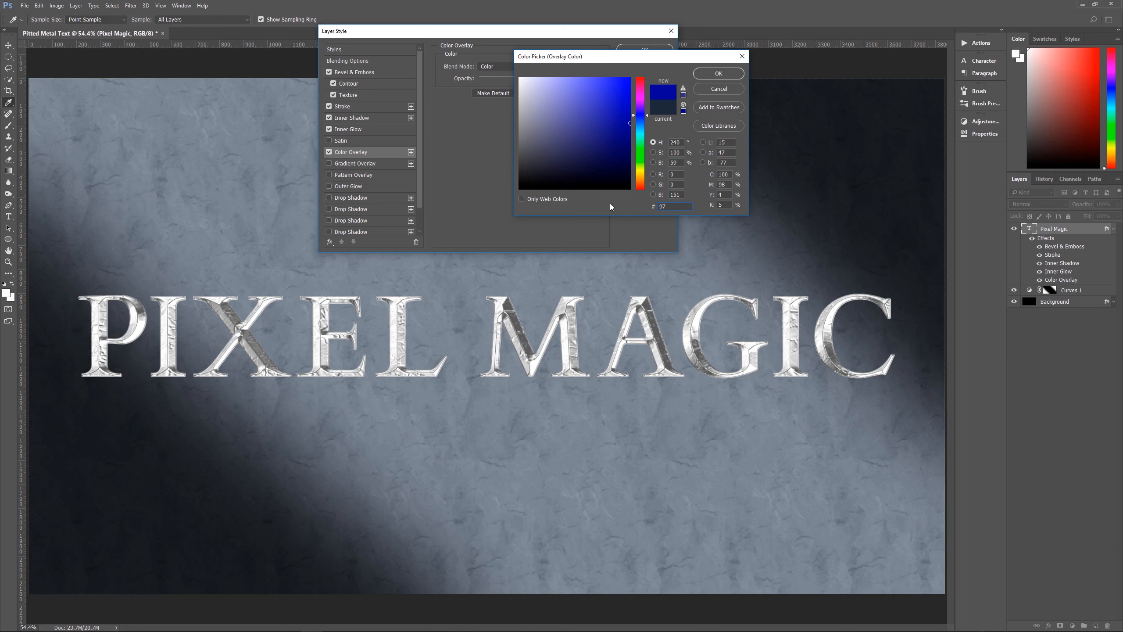
{"action": "type", "text": "a1aa"}
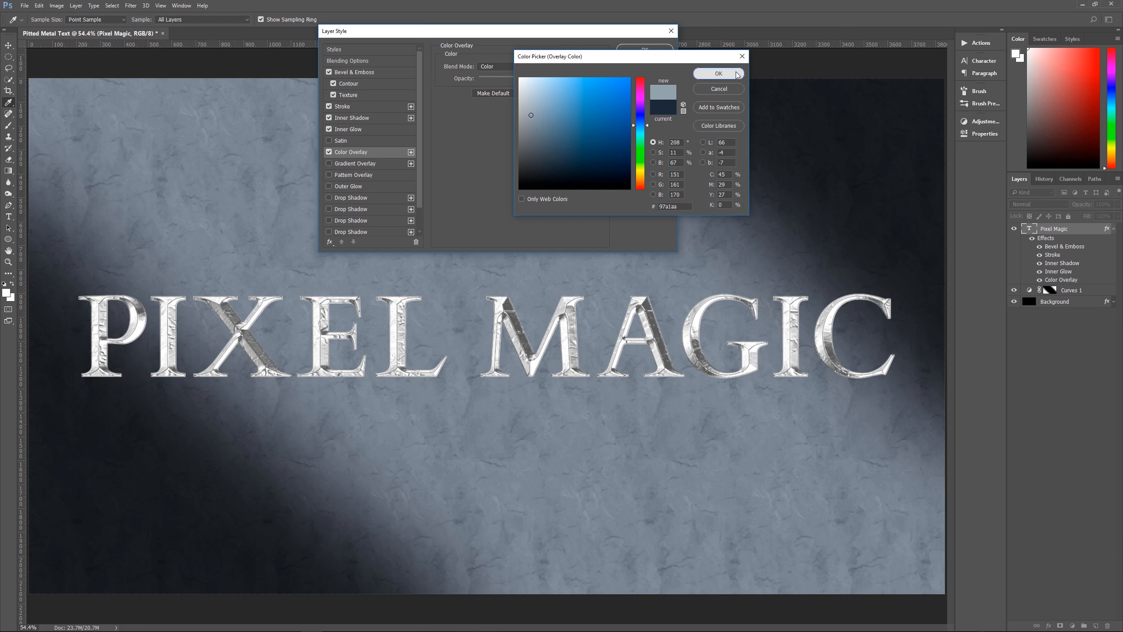
{"action": "left_click", "coordinate": [719, 73]}
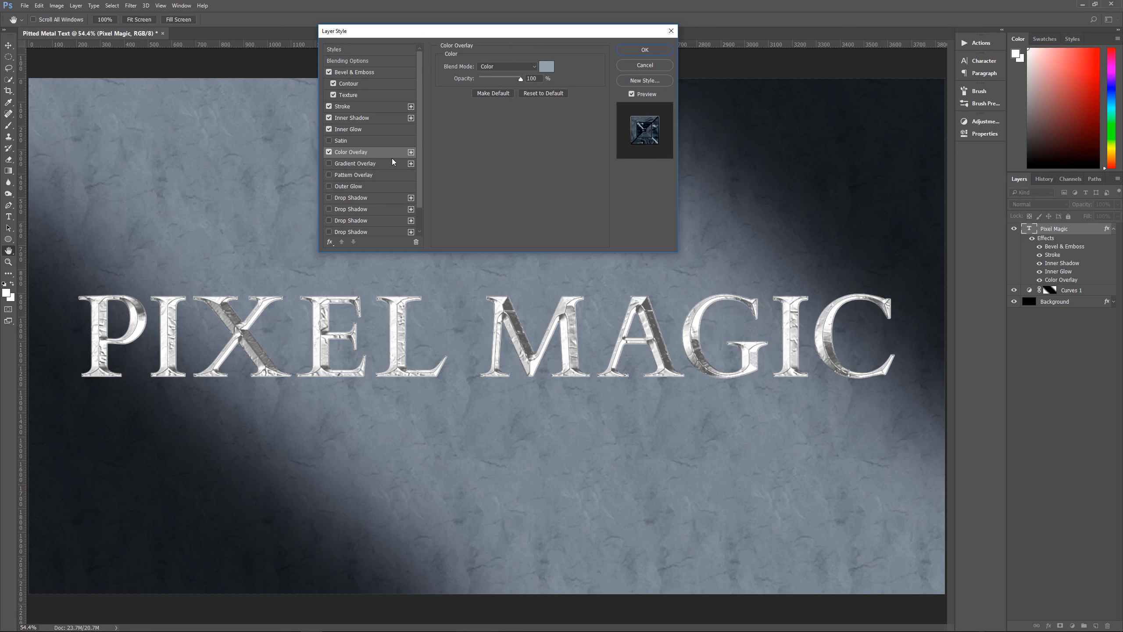
Add a linear Gradient Overlay at 80% opacity, 90° and 94% scale to the text, and replace the gradient presets with the Metals set
{"action": "left_click", "coordinate": [362, 164]}
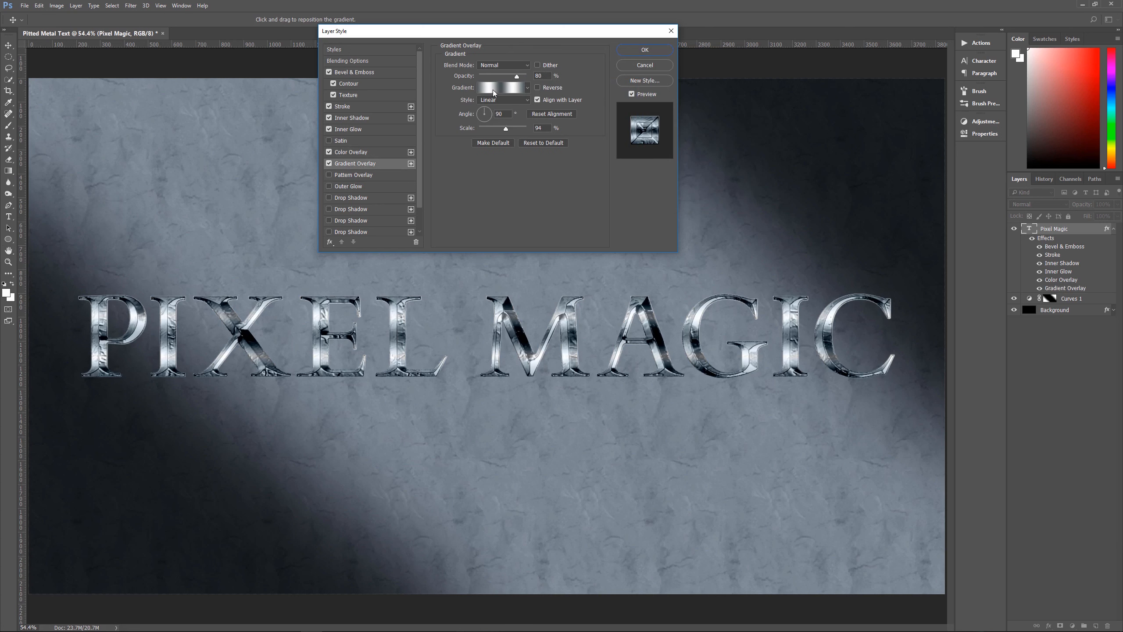
{"action": "left_click", "coordinate": [528, 88]}
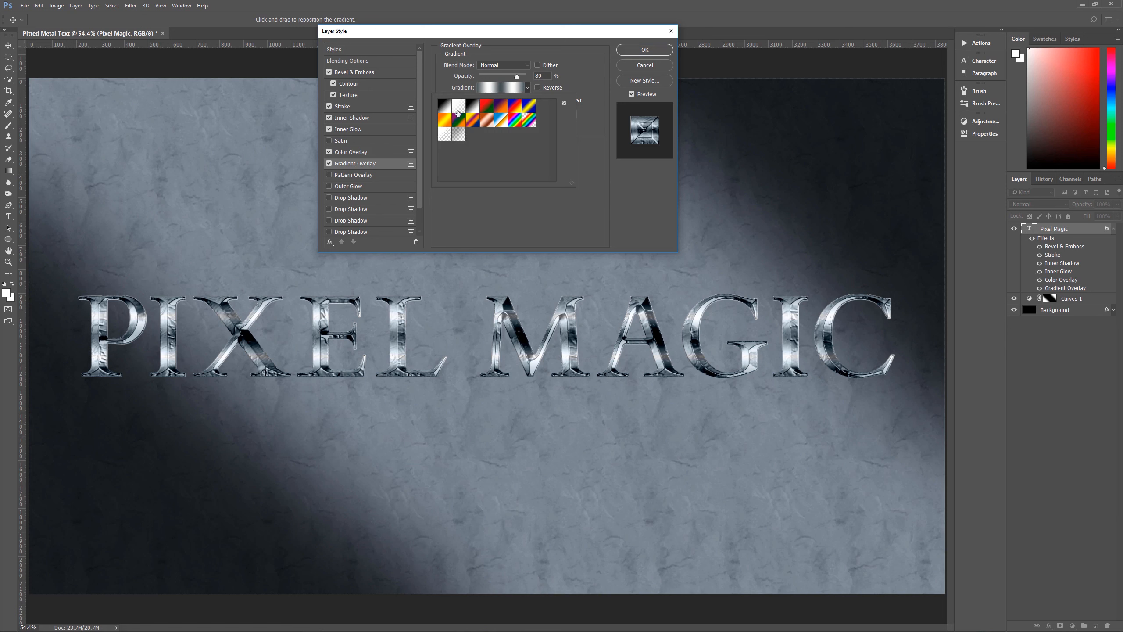
{"action": "left_click", "coordinate": [567, 105]}
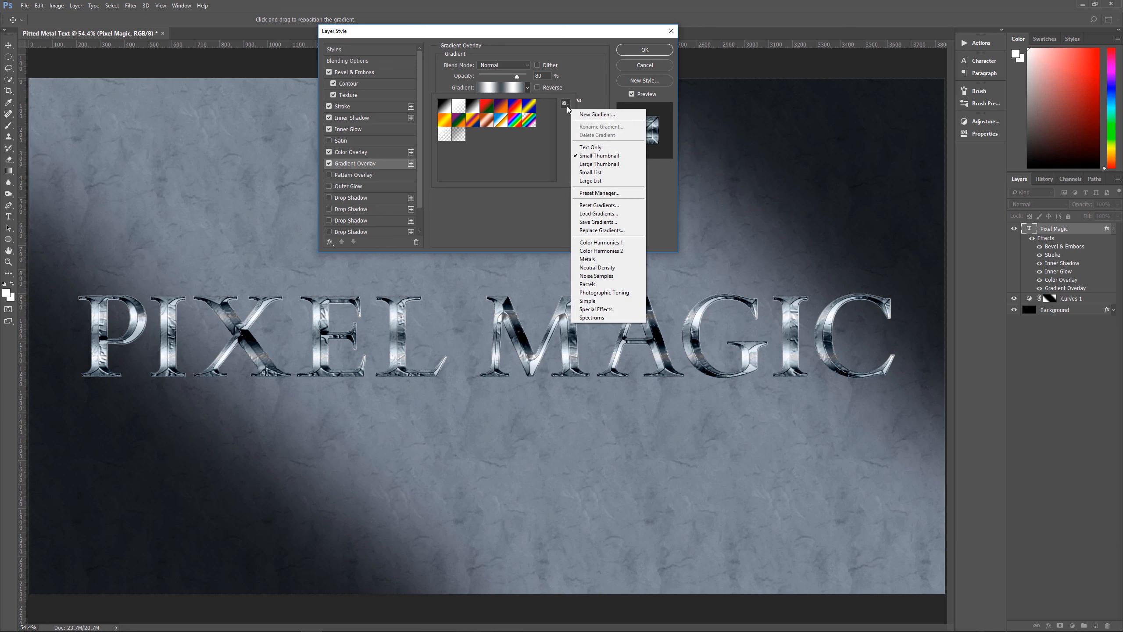
{"action": "left_click", "coordinate": [588, 260]}
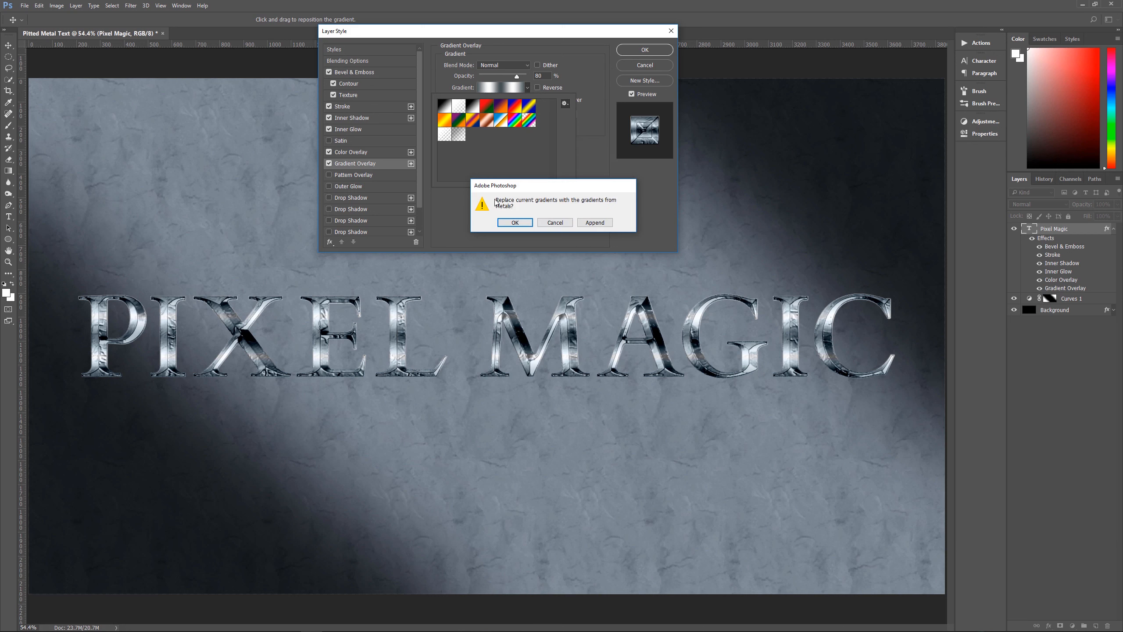
{"action": "left_click", "coordinate": [514, 223]}
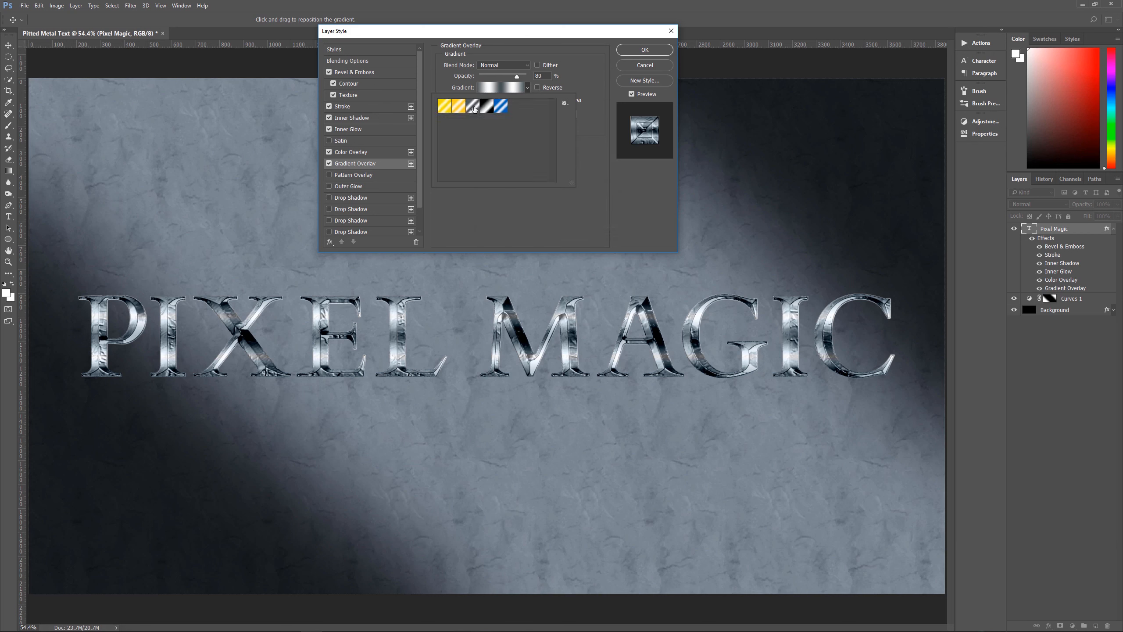
{"action": "left_click", "coordinate": [588, 123]}
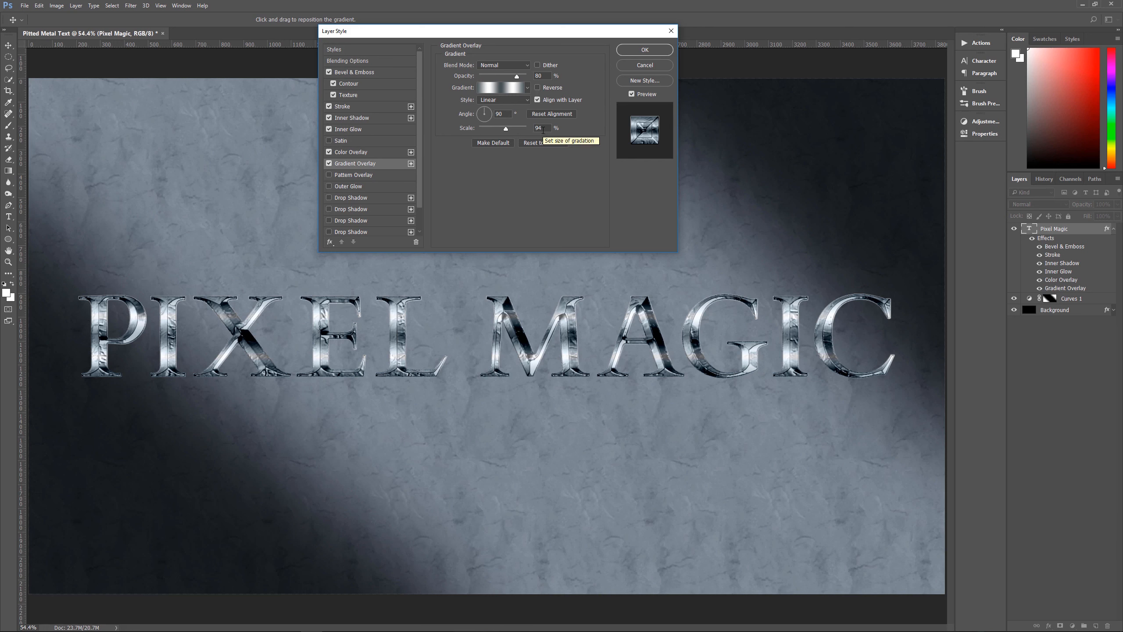
Add a black (000000) Multiply Drop Shadow to the text with 60% opacity, 135° angle, 10 px distance and 10 px size
{"action": "scroll", "coordinate": [385, 199], "scroll_direction": "down", "scroll_amount": 2}
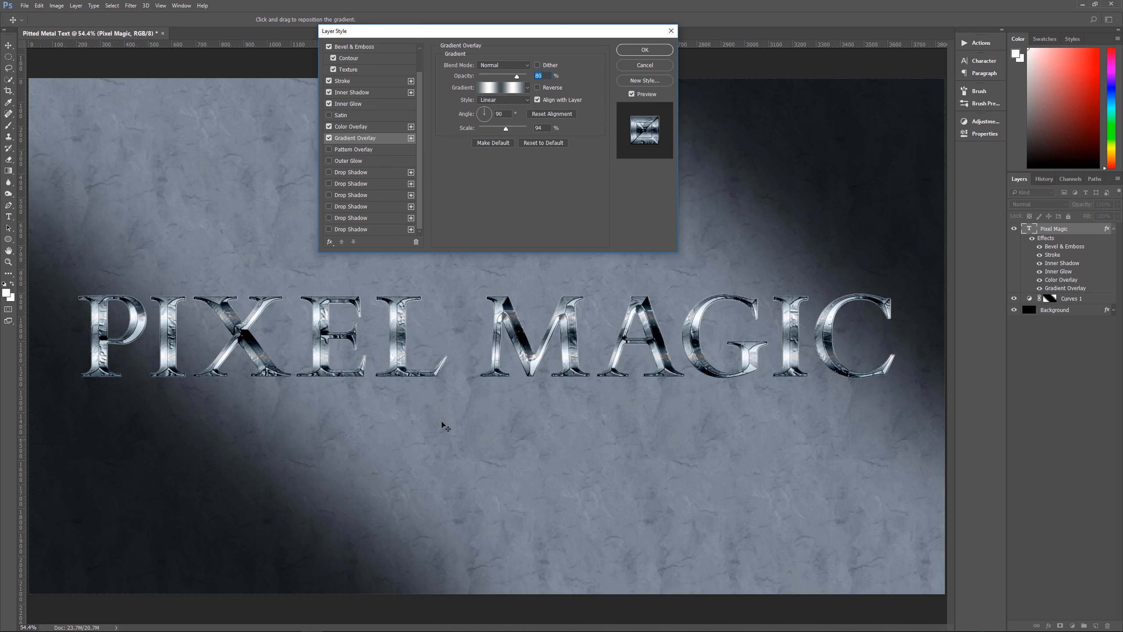
{"action": "left_click", "coordinate": [380, 174]}
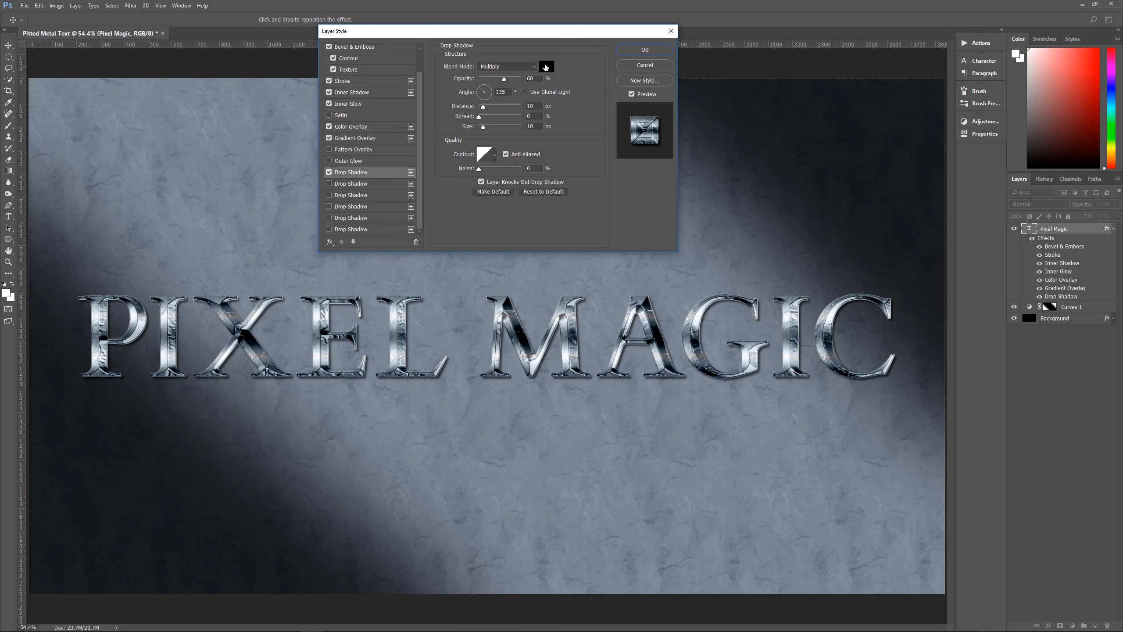
{"action": "left_click", "coordinate": [547, 66]}
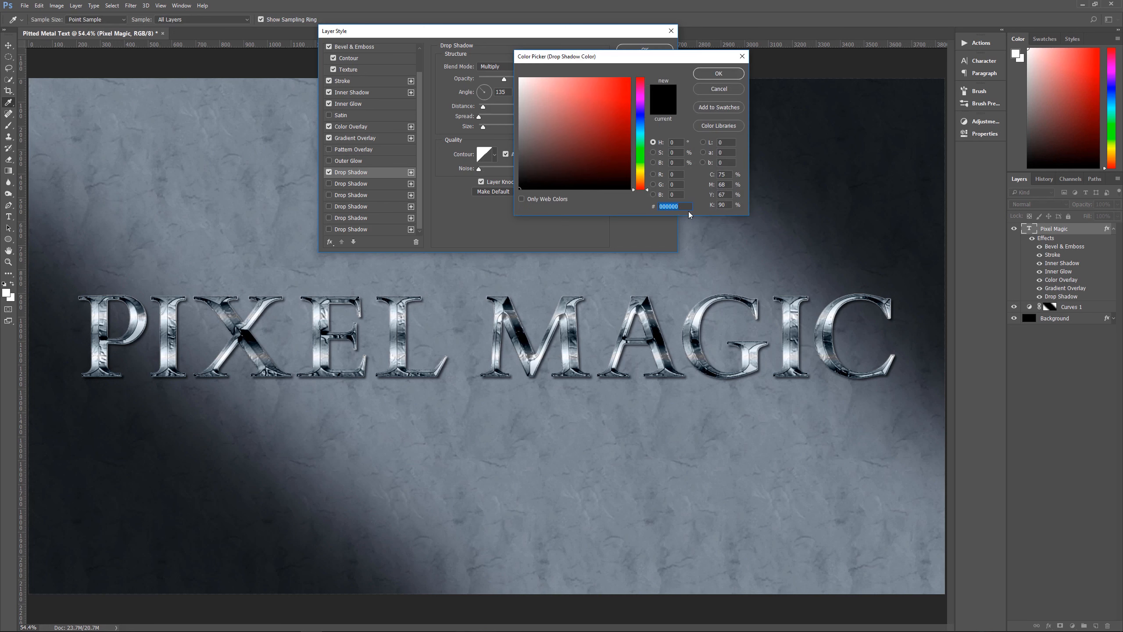
{"action": "left_click", "coordinate": [720, 73]}
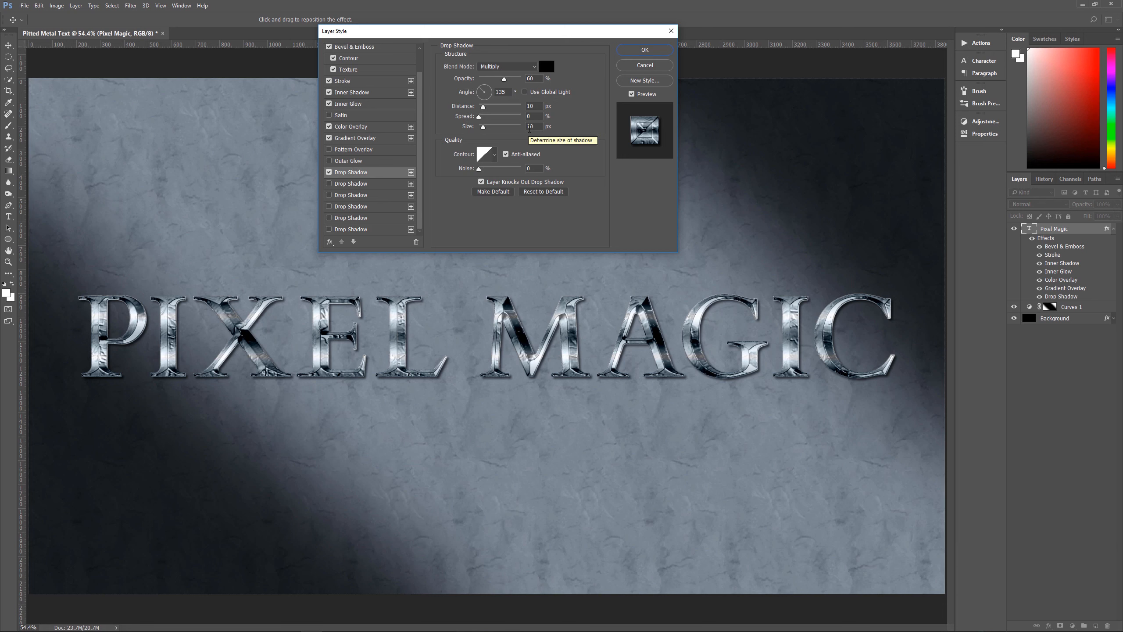
Add five more Drop Shadows (opacity 50/40/30/20/10%, distance 25/45/70/100/150 px, size 15/20/25/30/50 px) and apply the layer style
{"action": "left_click", "coordinate": [383, 182]}
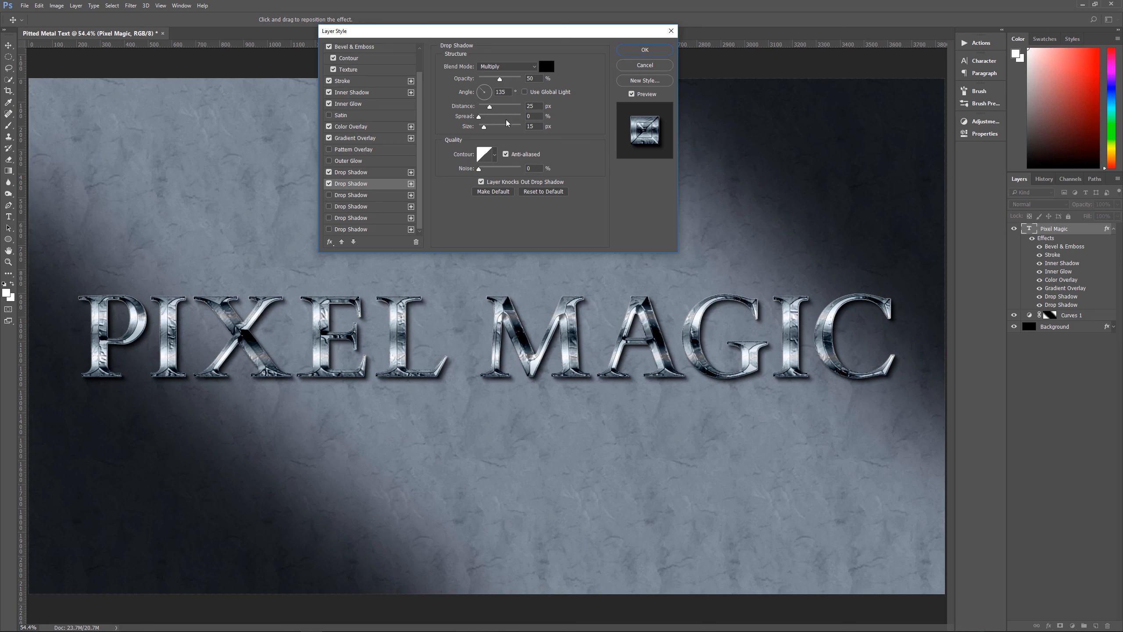
{"action": "left_click", "coordinate": [360, 197]}
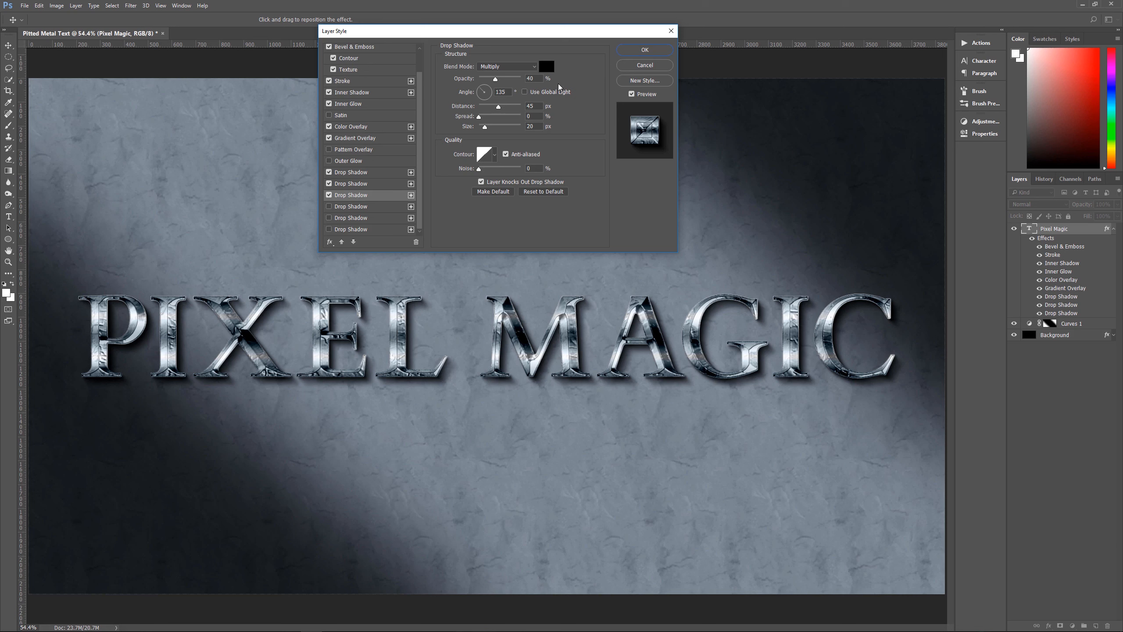
{"action": "left_click", "coordinate": [386, 207]}
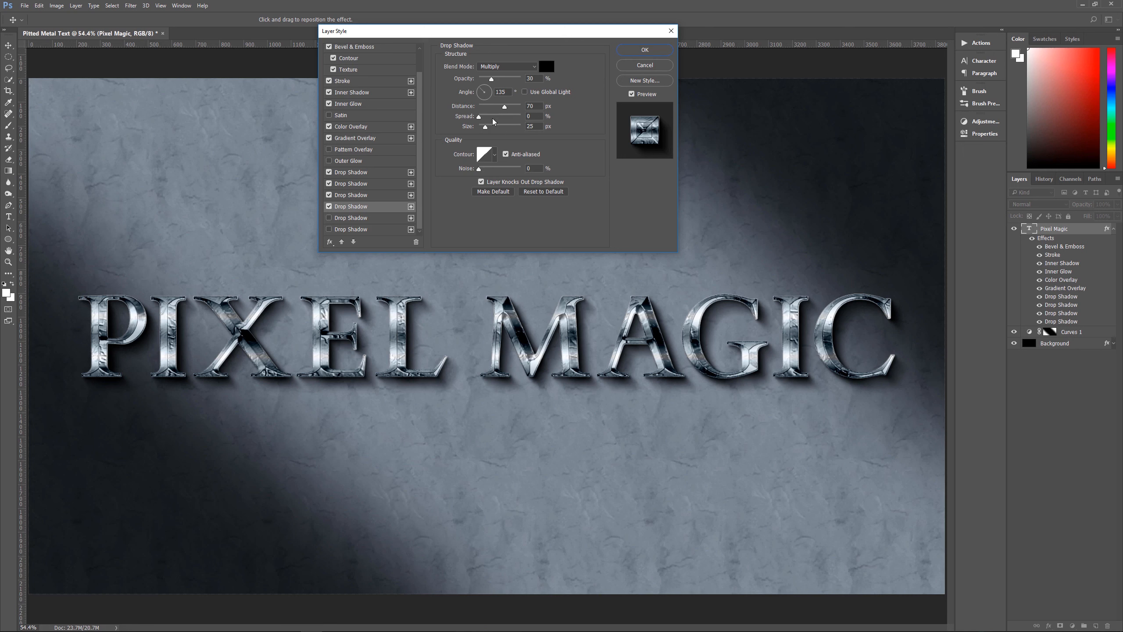
{"action": "left_click", "coordinate": [334, 221]}
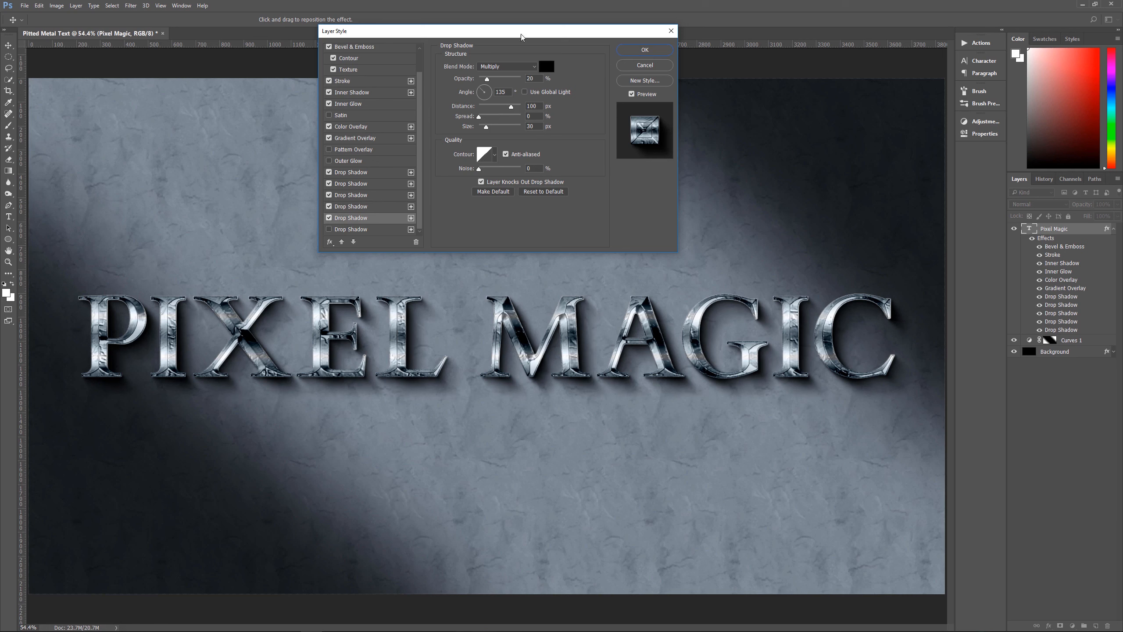
{"action": "left_click", "coordinate": [382, 229]}
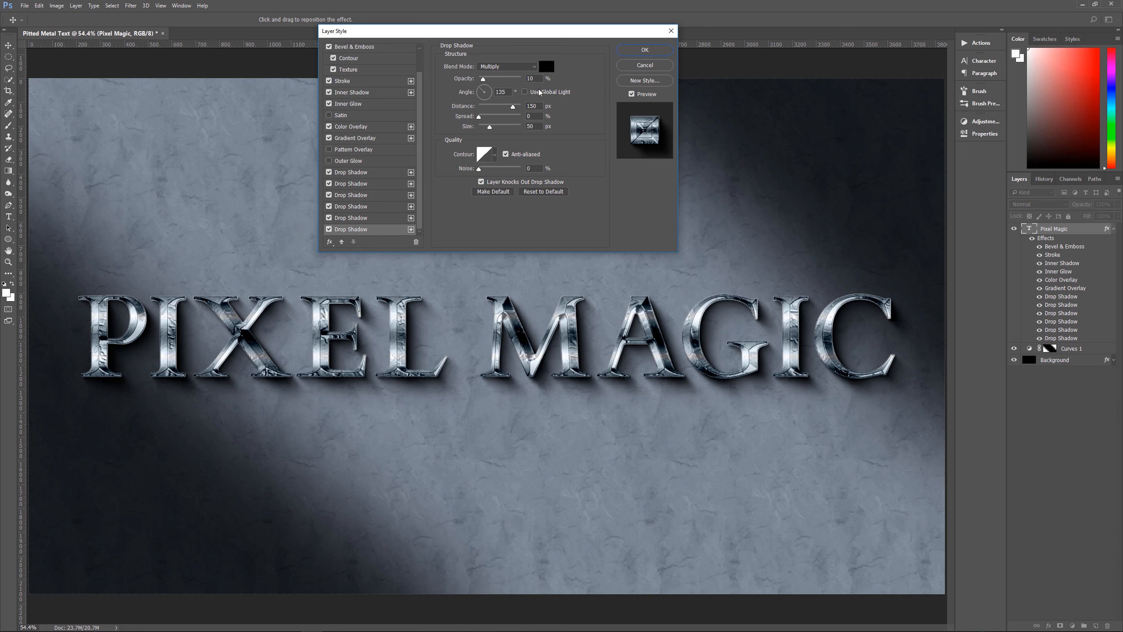
{"action": "left_click", "coordinate": [632, 53]}
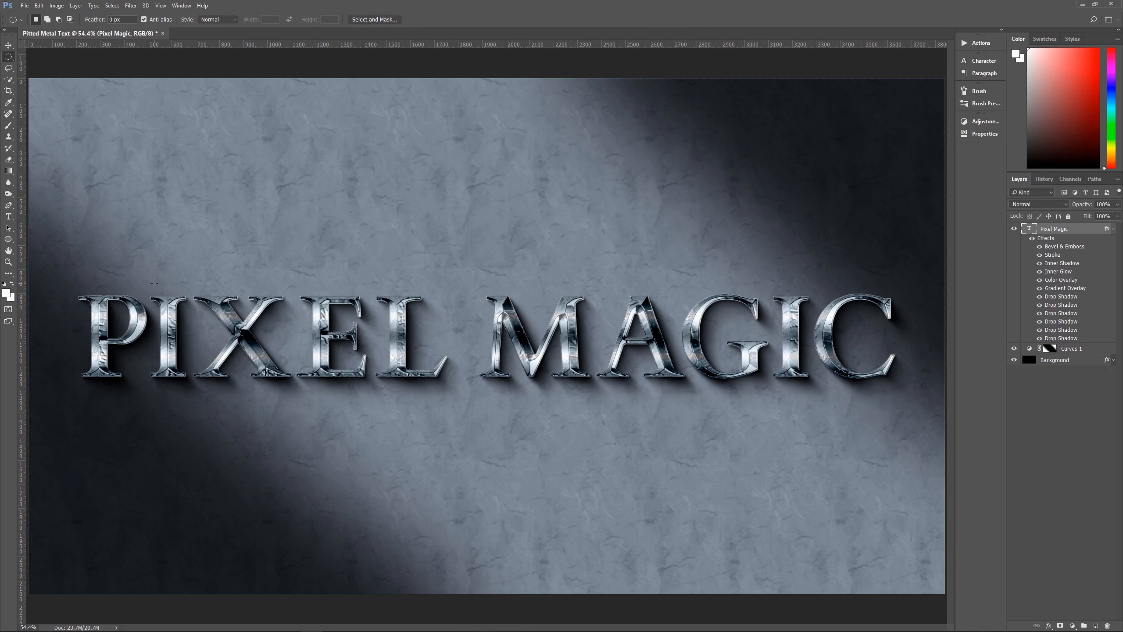